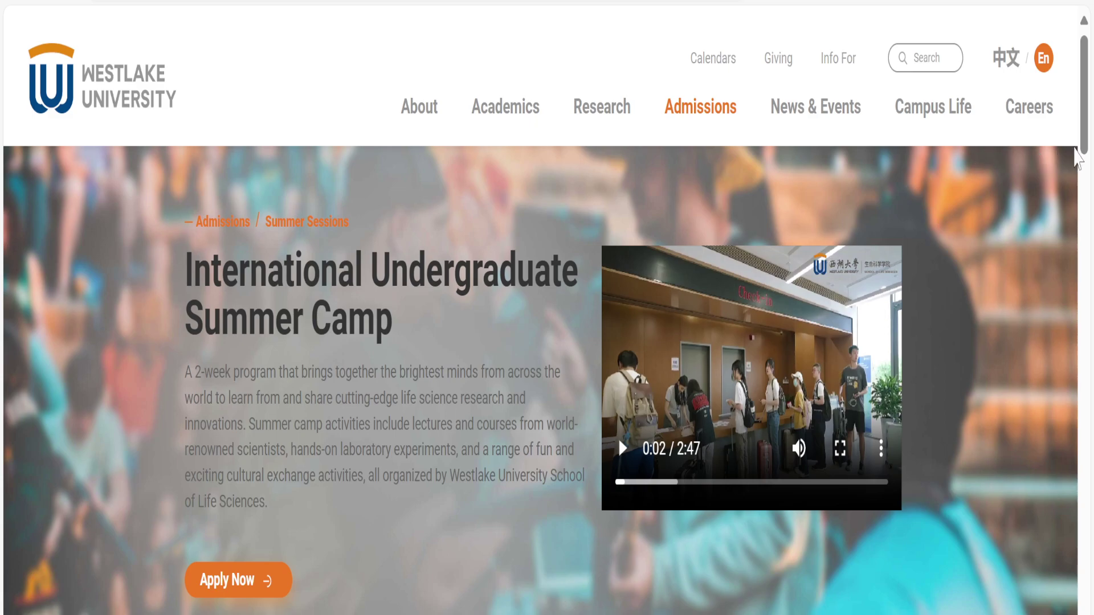
Step: Review the International Undergraduate Summer Camp page, from event dates and program overview through the application procedure to the FAQ section
scroll(625, 394, down, 1)
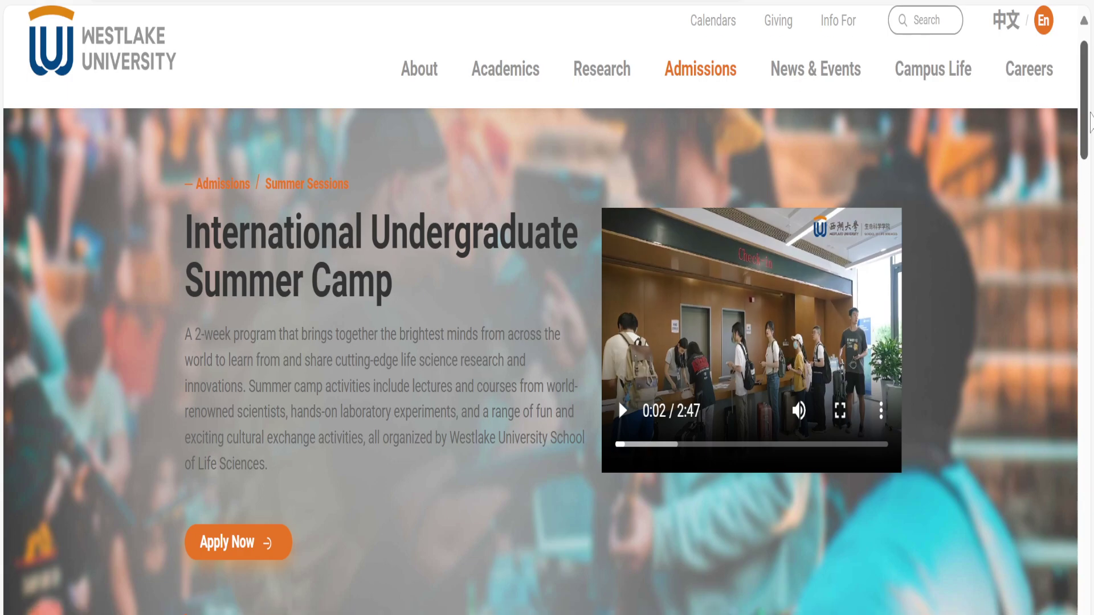
scroll(1085, 103, up, 1)
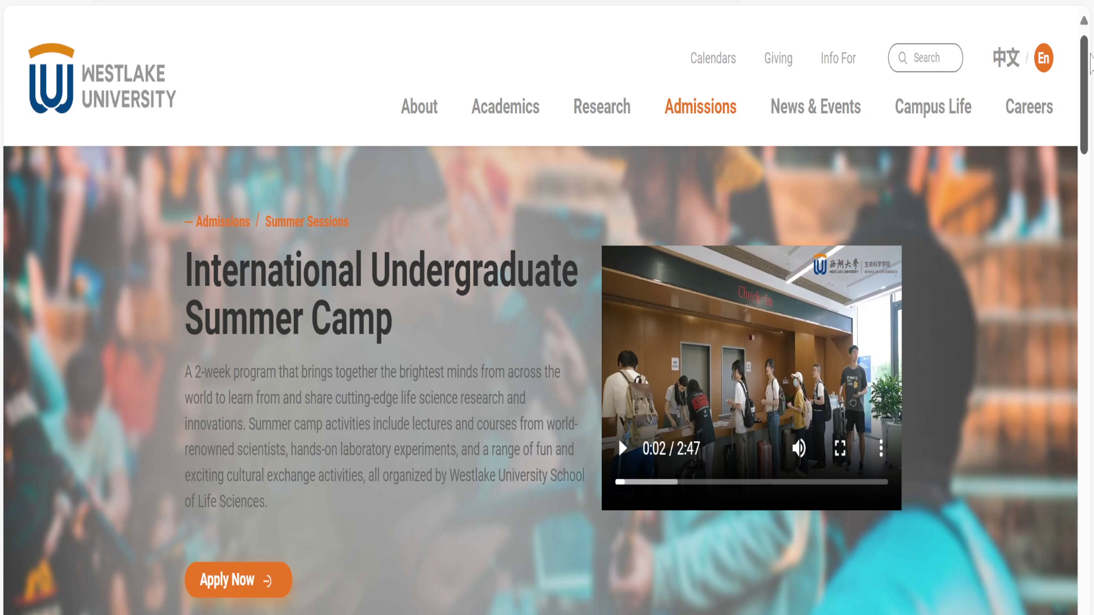
scroll(1087, 86, down, 6)
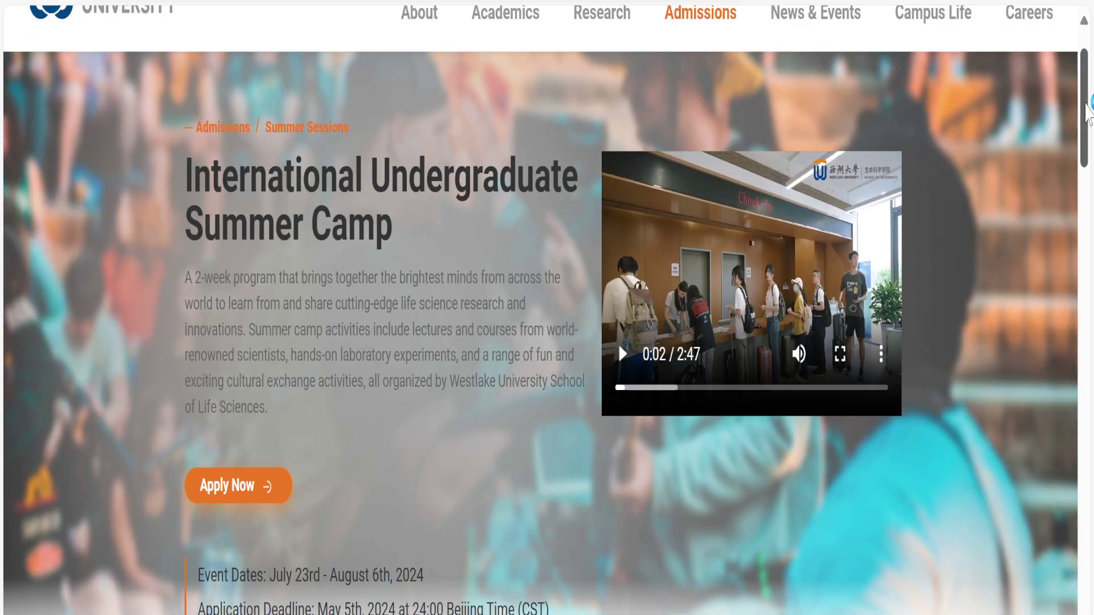
scroll(1087, 160, down, 4)
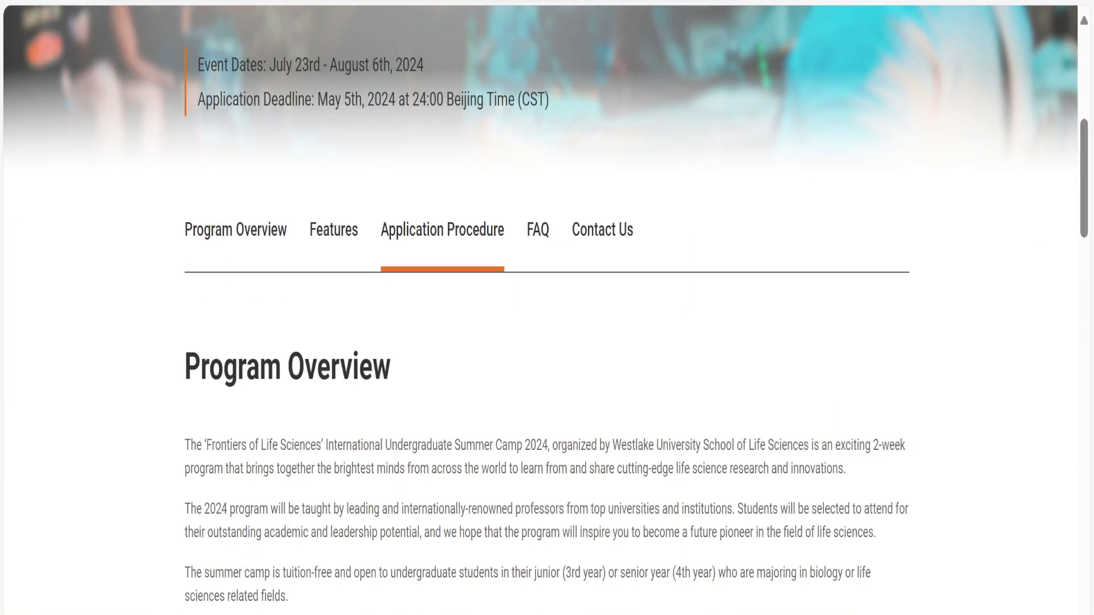
click(231, 246)
scroll(851, 224, down, 6)
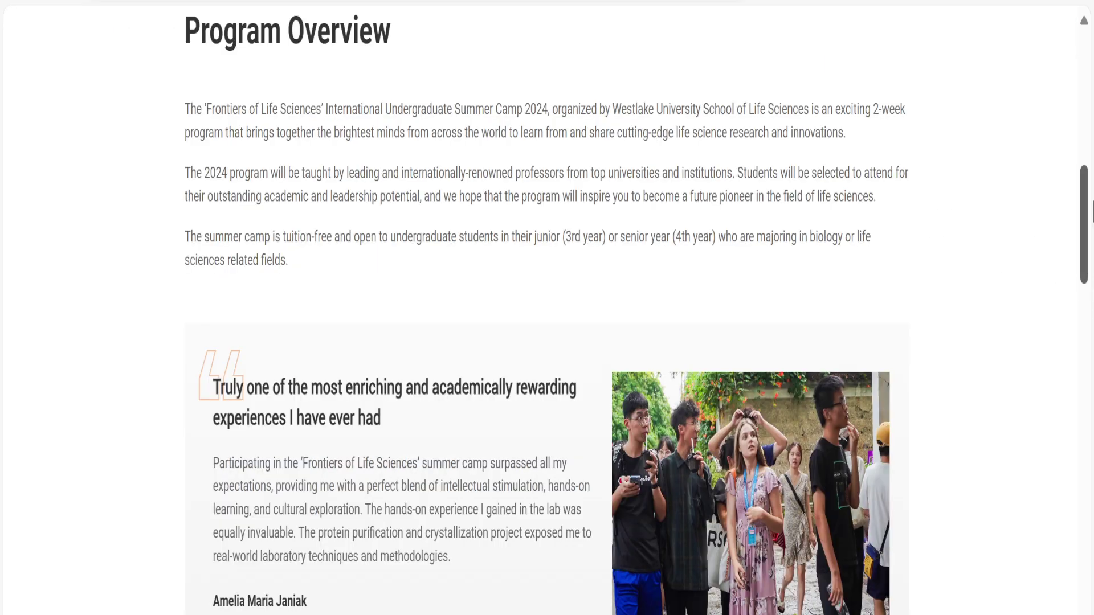
scroll(1088, 245, down, 1)
drag(1088, 245, 1076, 424)
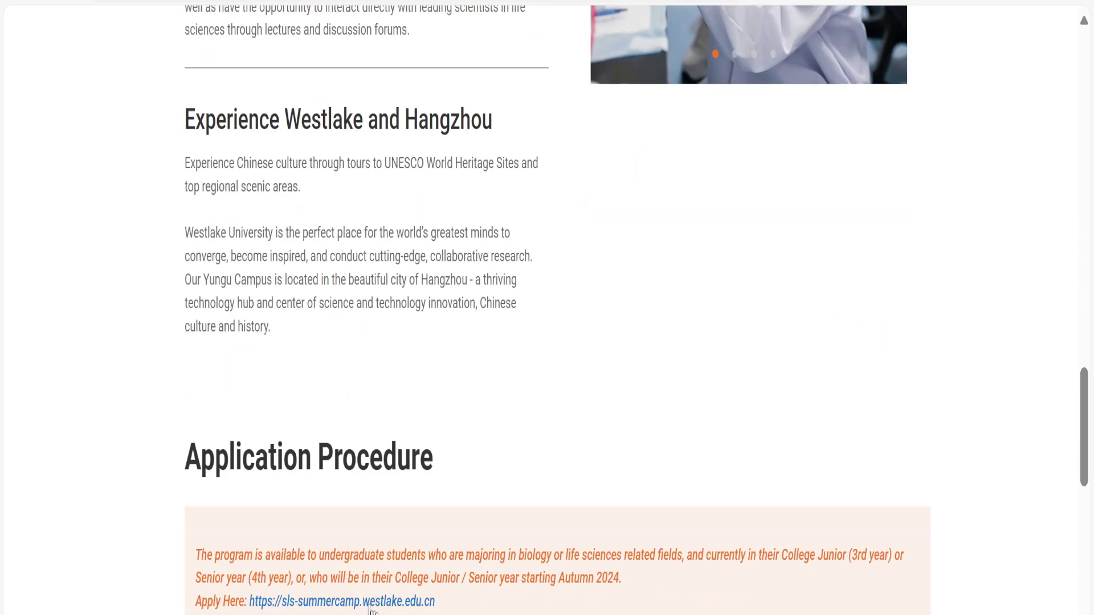
drag(1083, 433, 1077, 545)
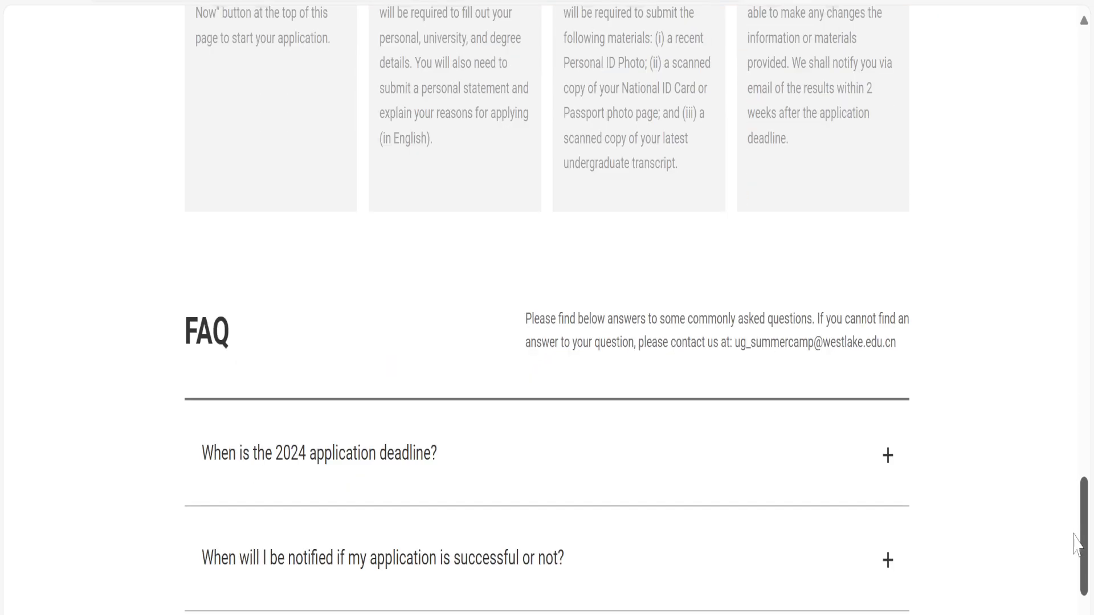
scroll(1086, 549, down, 1)
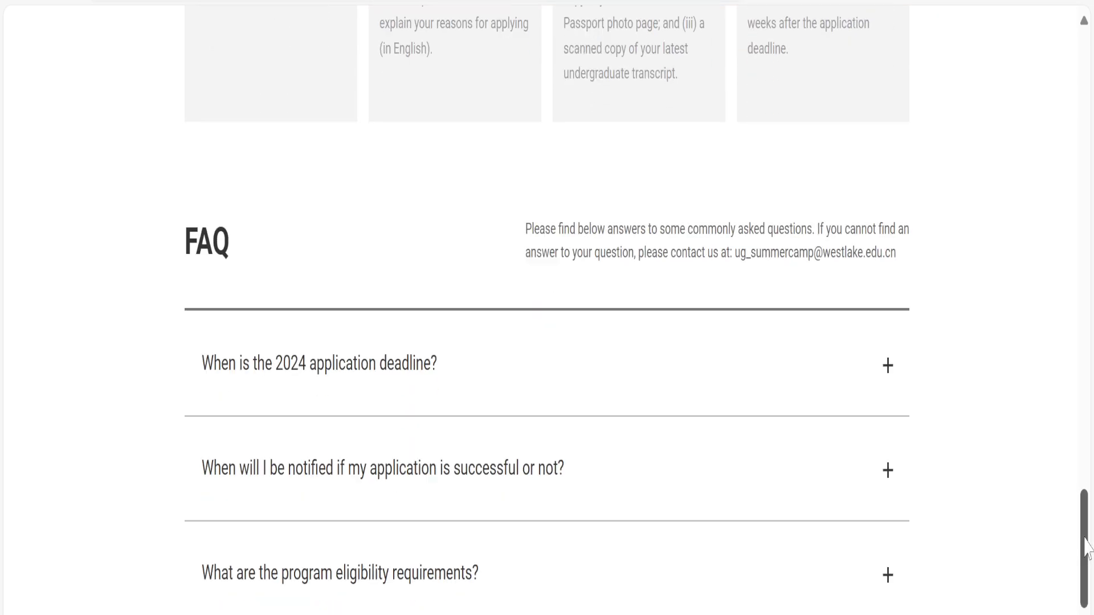
scroll(1086, 548, down, 1)
scroll(1086, 556, down, 3)
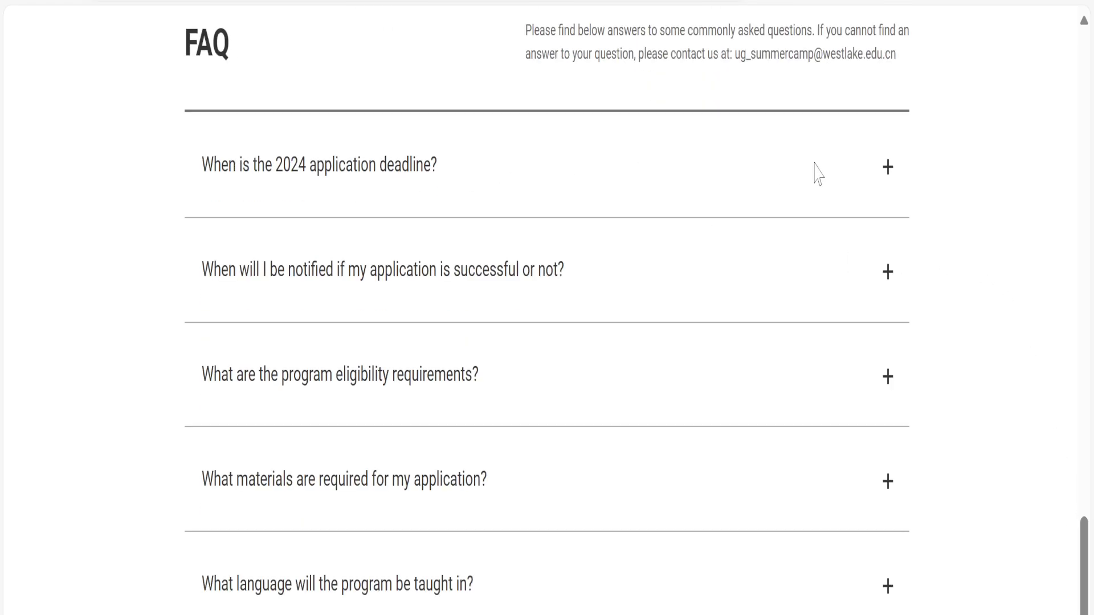
Step: View and collapse the FAQ answers about the 2024 application deadline and about notification of application results
click(892, 184)
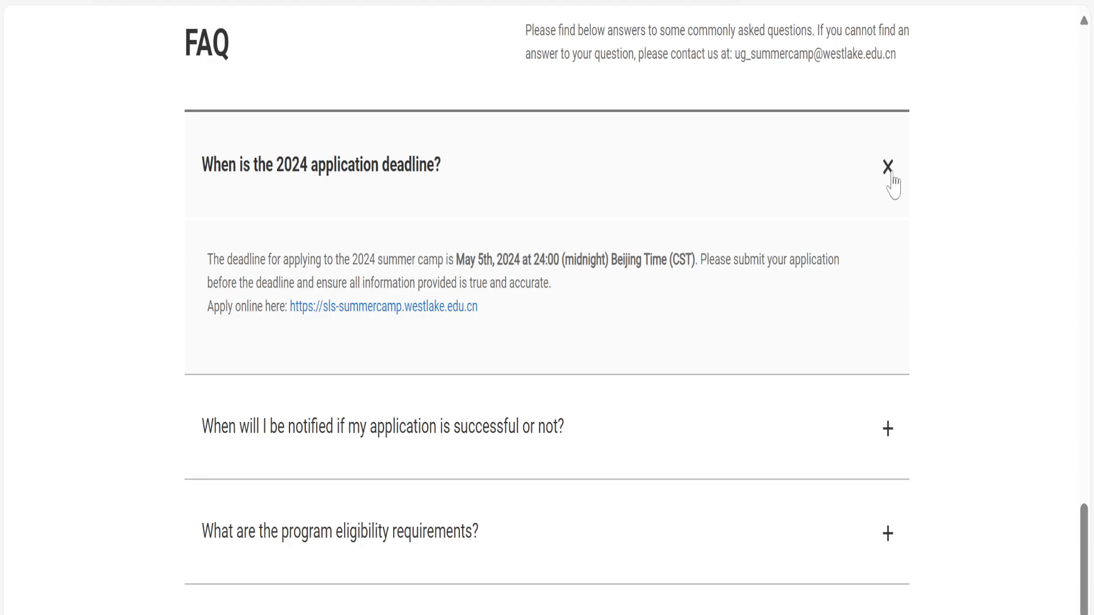
click(892, 184)
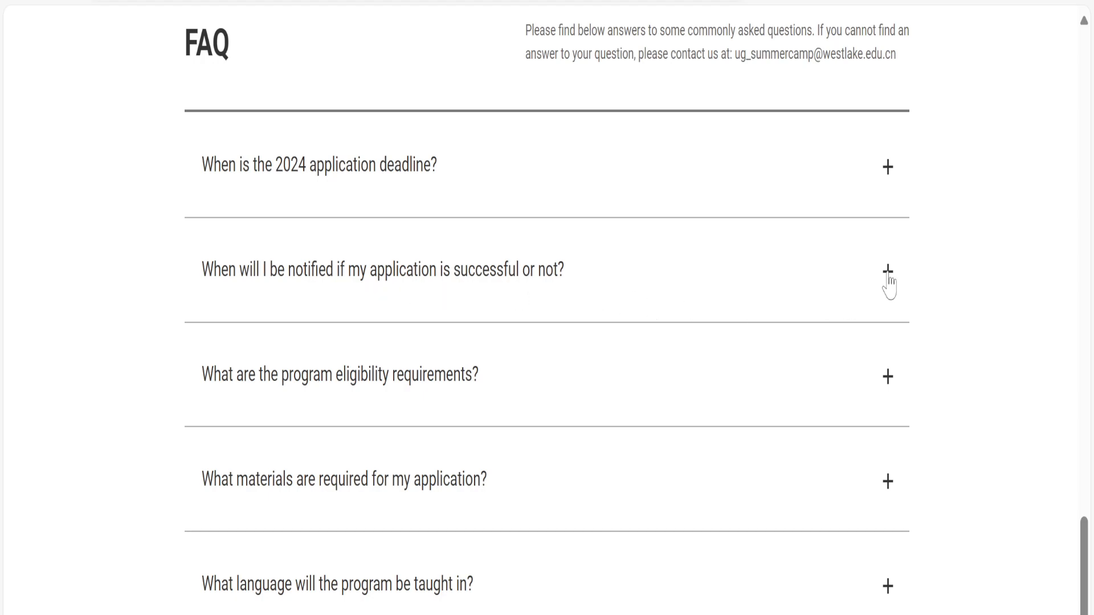
click(887, 286)
click(888, 276)
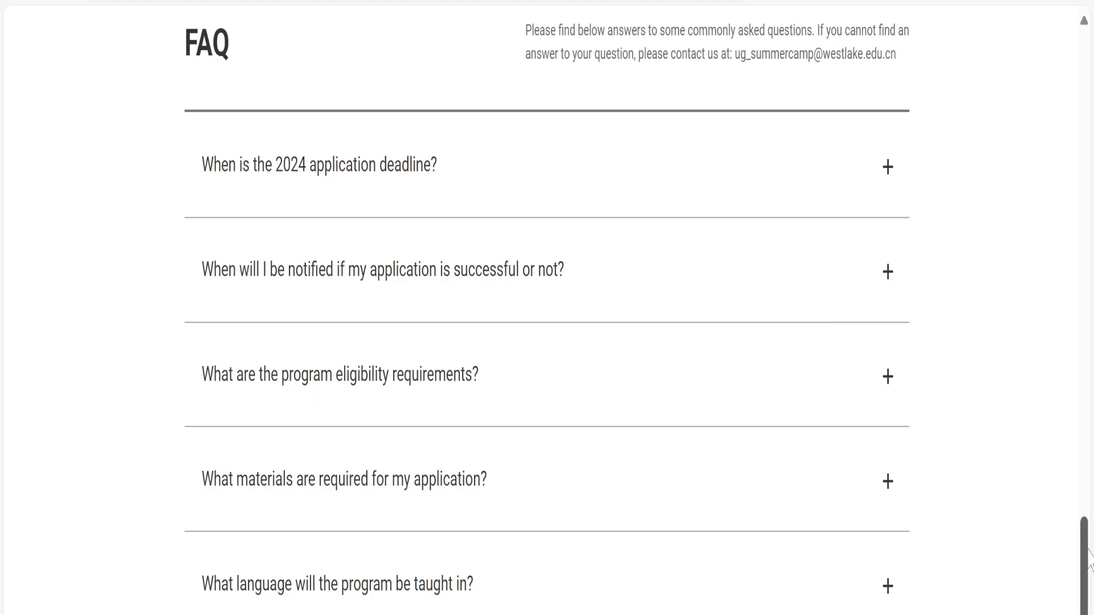
Step: Read the FAQ answer on program eligibility requirements, collapse it, and highlight the contact e-mail address in the FAQ introduction
scroll(1064, 577, down, 3)
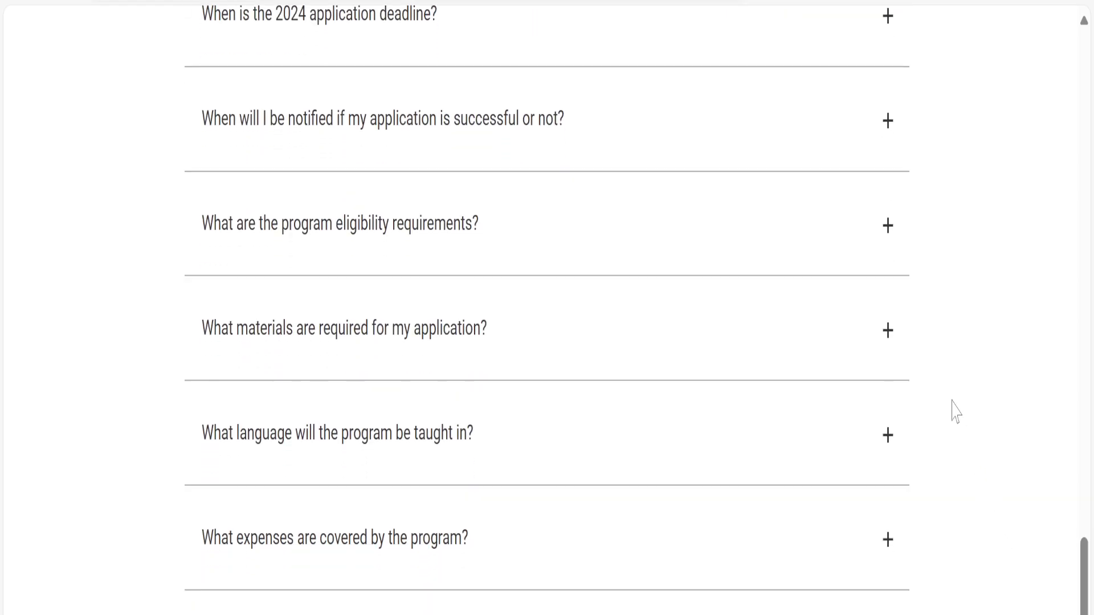
click(887, 236)
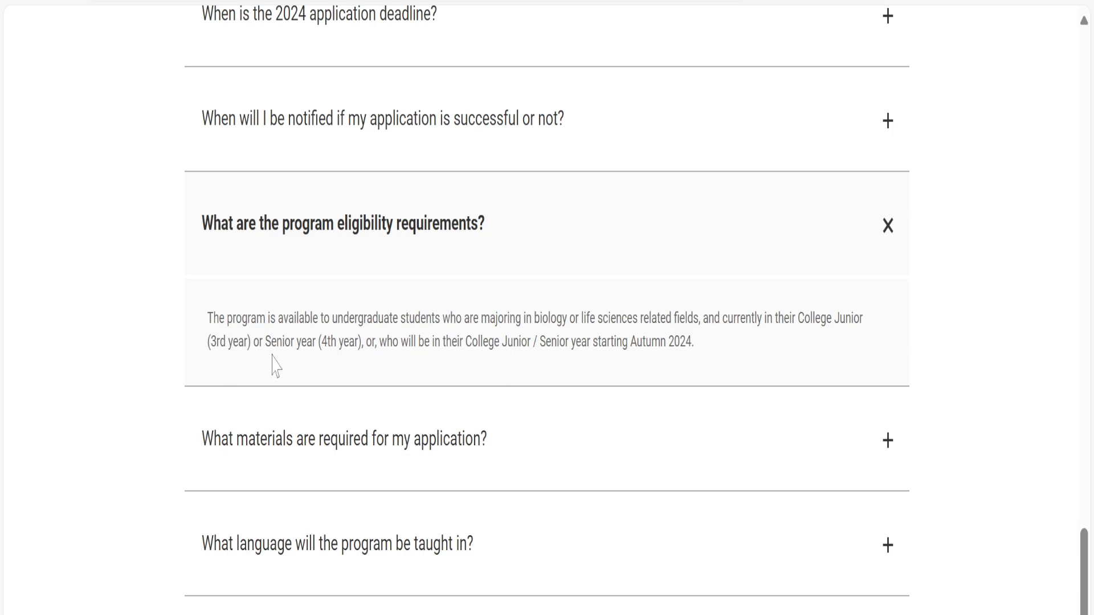
click(306, 358)
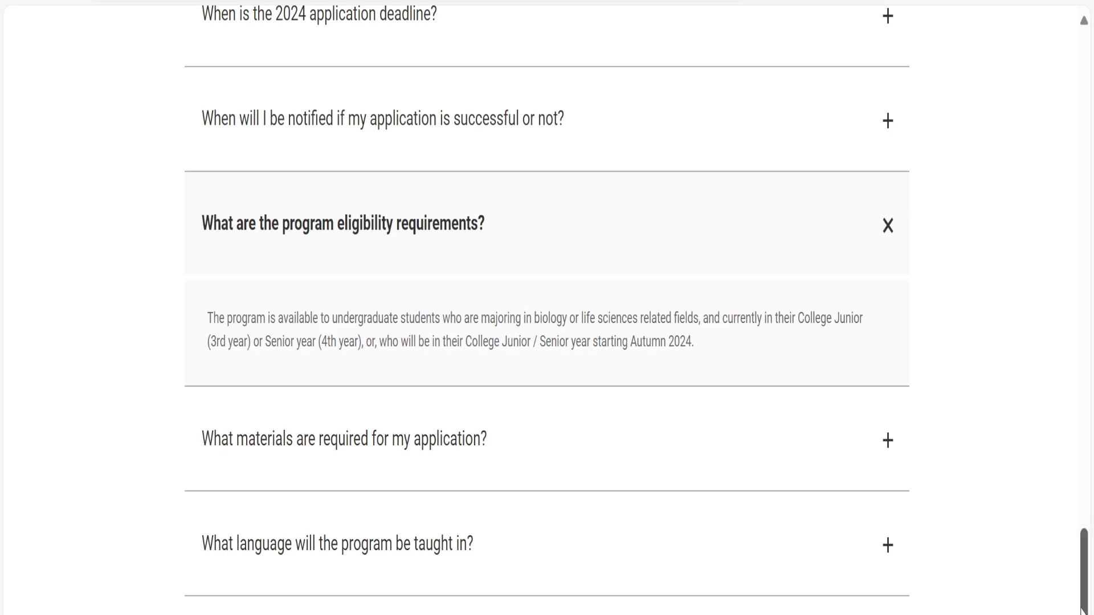
scroll(1083, 610, down, 9)
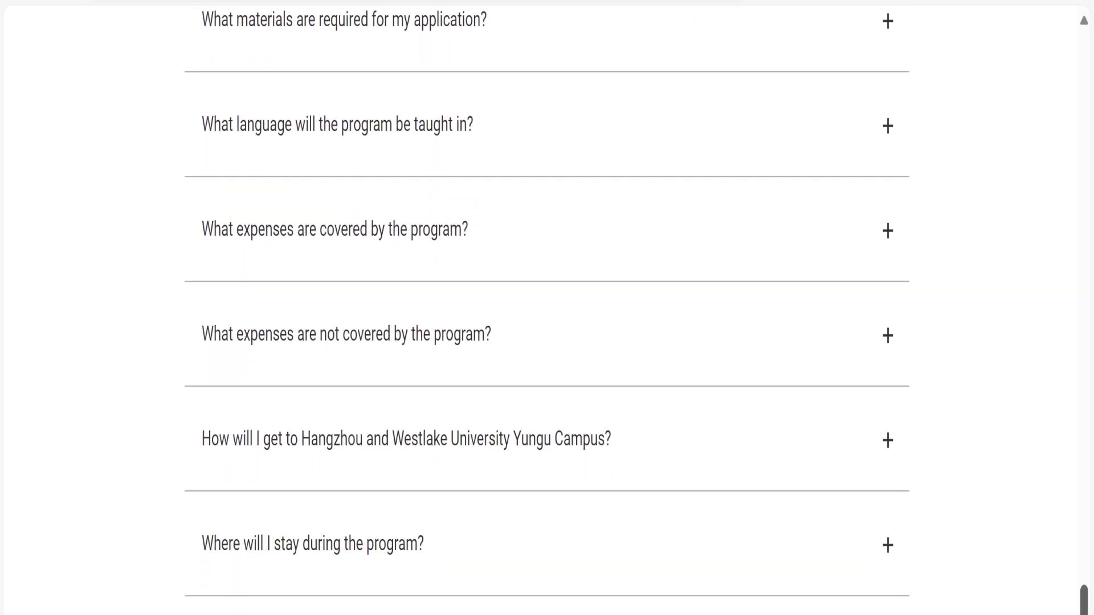
scroll(1082, 604, up, 14)
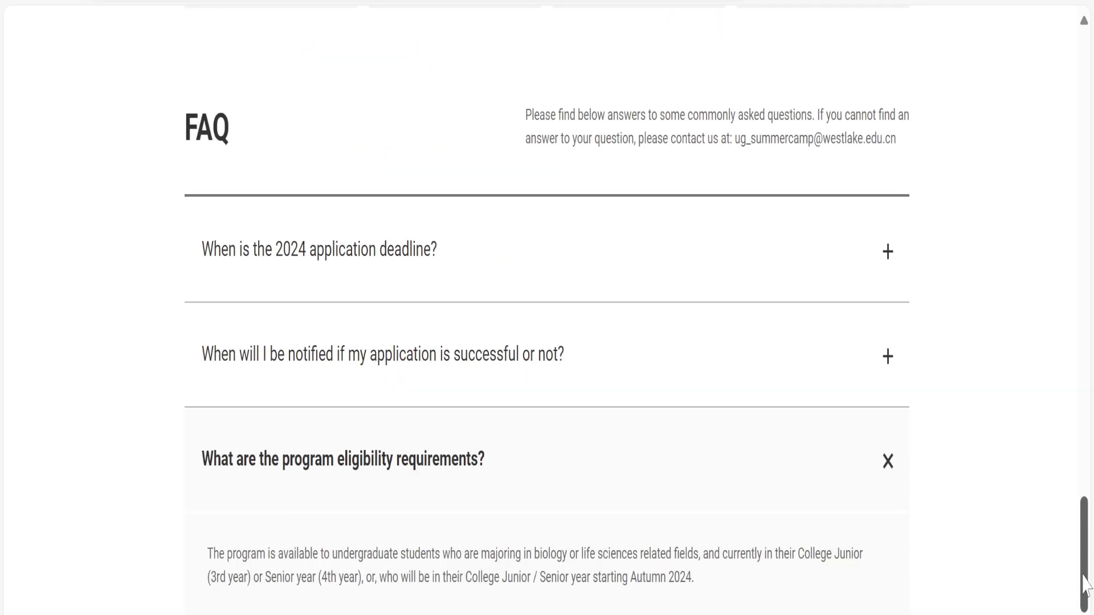
click(890, 477)
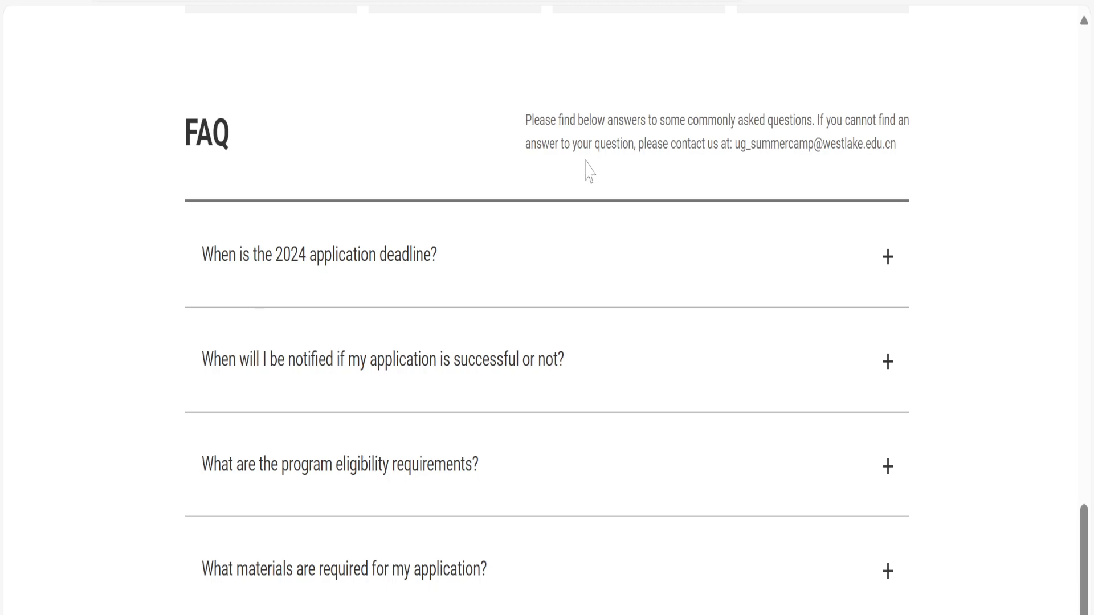
drag(887, 158, 737, 158)
click(820, 166)
Step: Return to the summer camp page's introduction and open the online application site
scroll(1085, 416, up, 10)
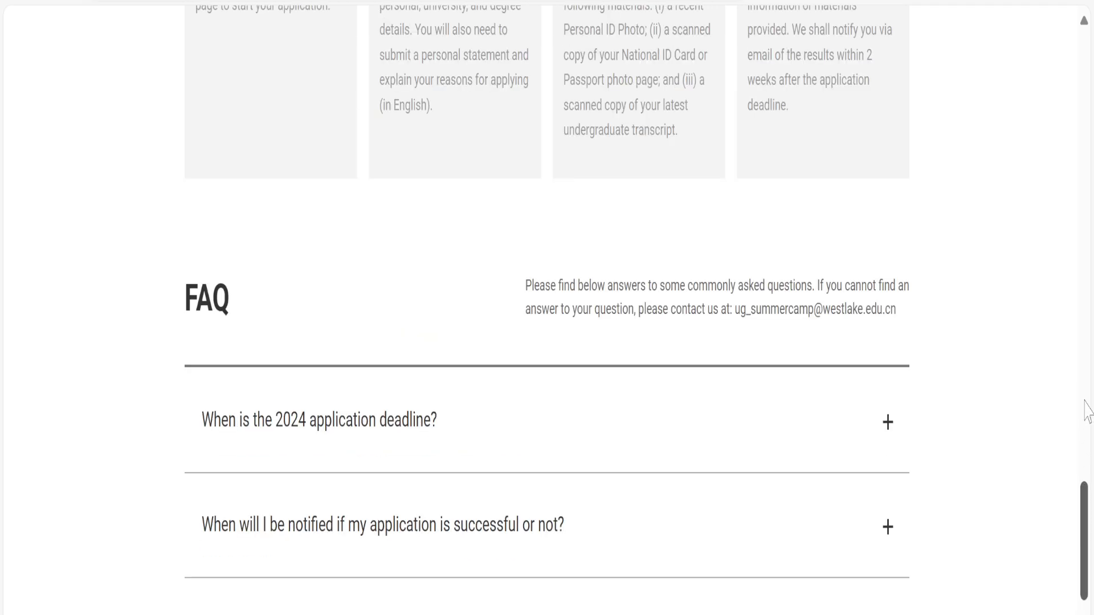
scroll(1085, 285, up, 15)
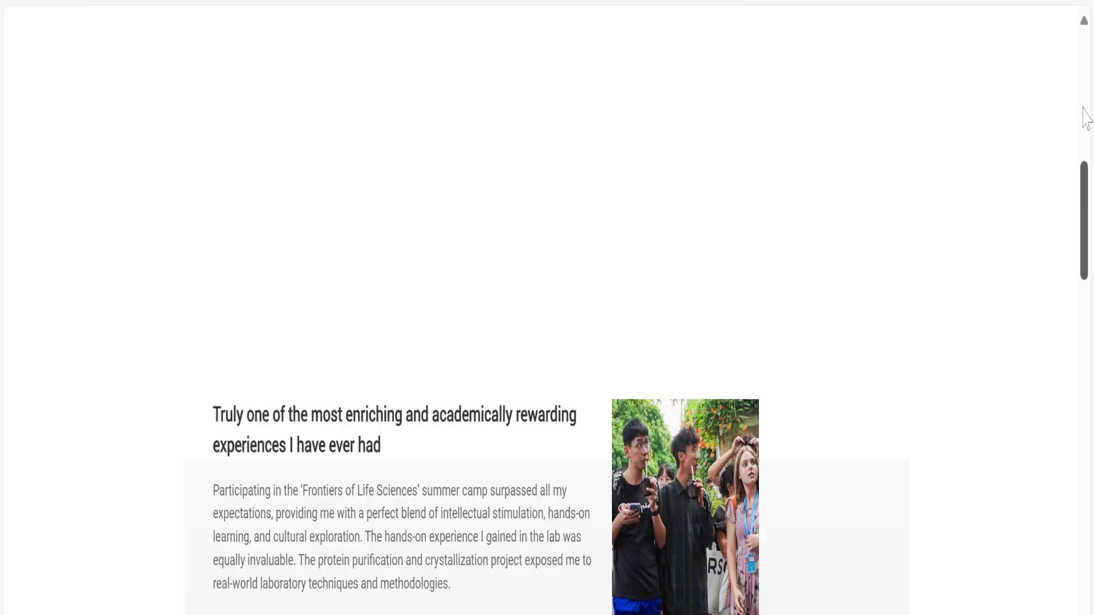
scroll(1085, 111, up, 5)
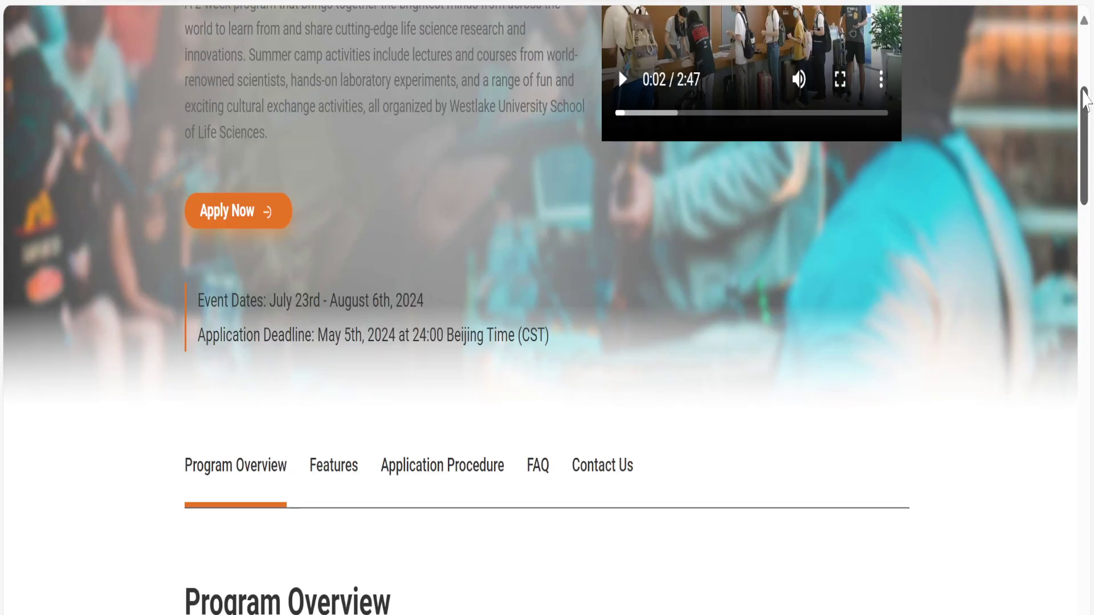
scroll(1085, 119, down, 2)
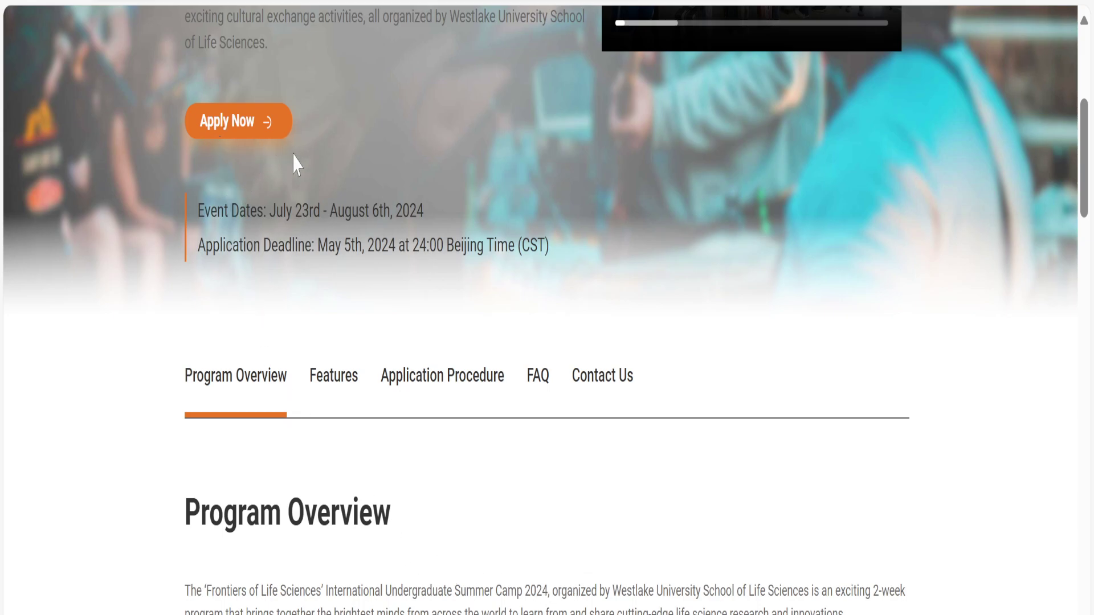
click(243, 131)
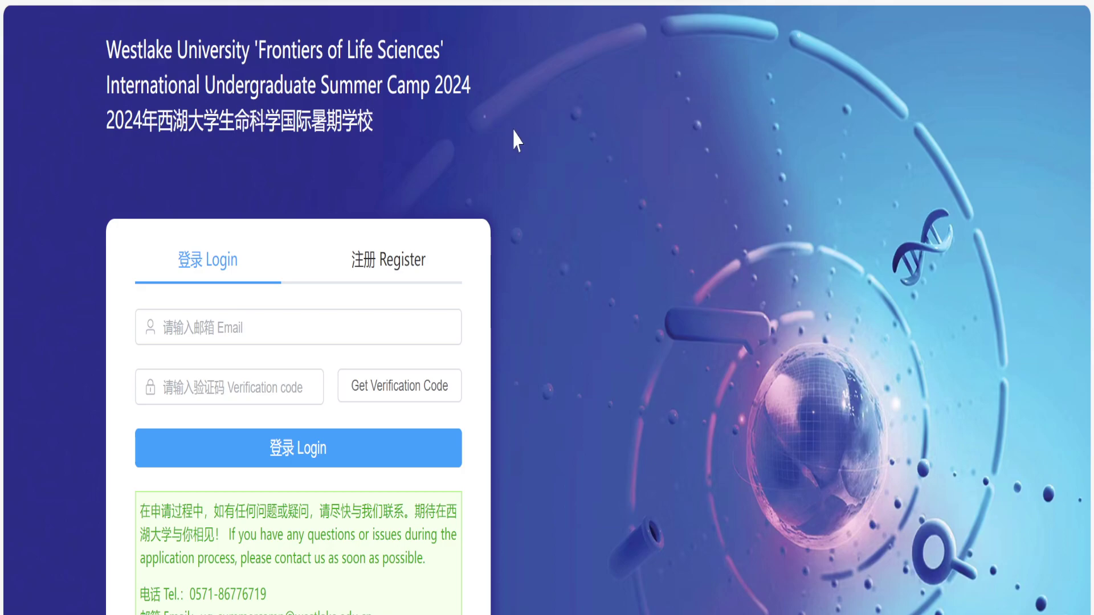
Step: Look at the registration form's fields and switch back to the login form, dismissing the saved e-mail suggestions
click(419, 272)
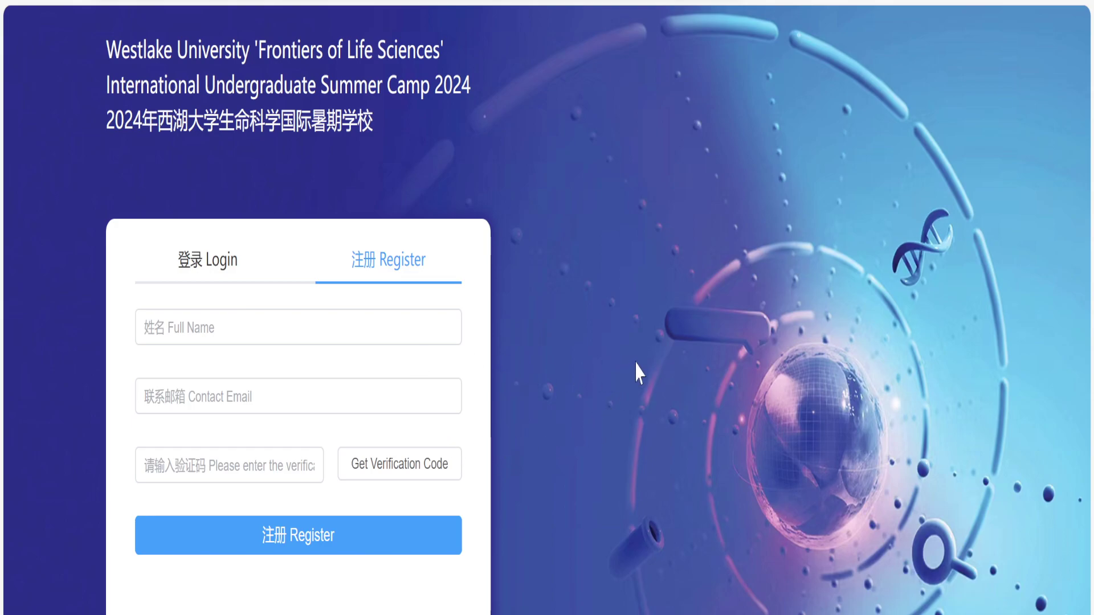
click(228, 465)
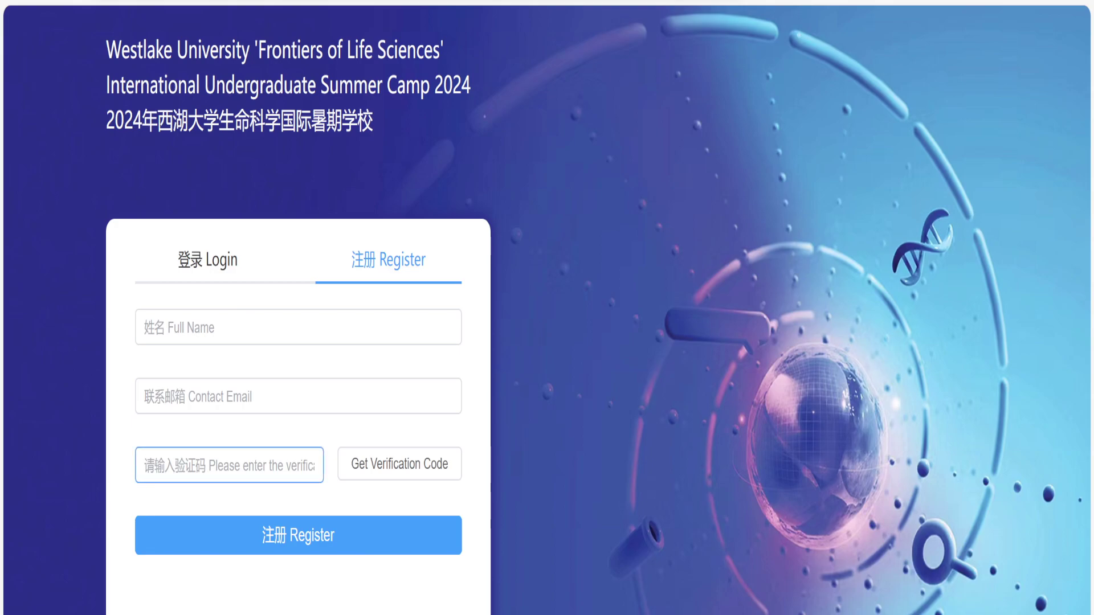
click(207, 290)
click(237, 328)
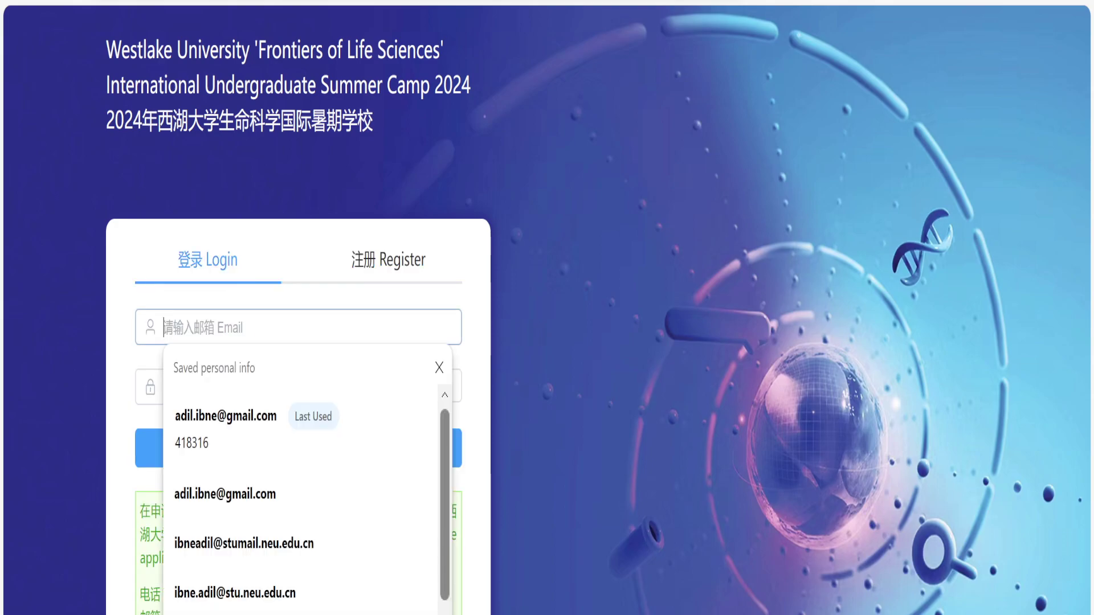
click(96, 310)
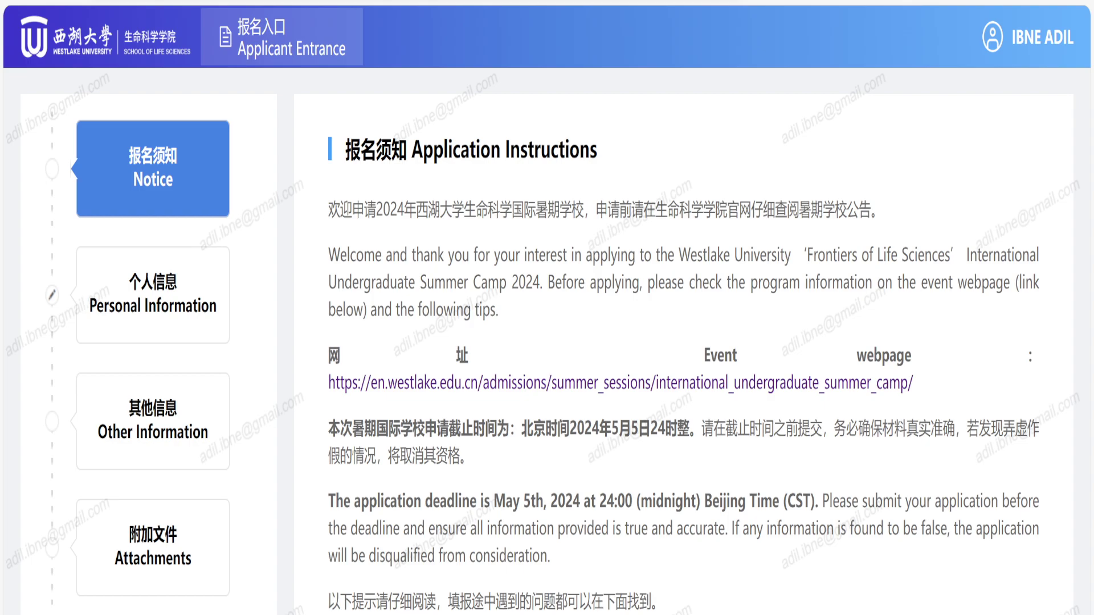
Step: Read the Application Instructions through the tips on contact information, language, research achievements, uploads, transcripts and submission
scroll(684, 363, down, 2)
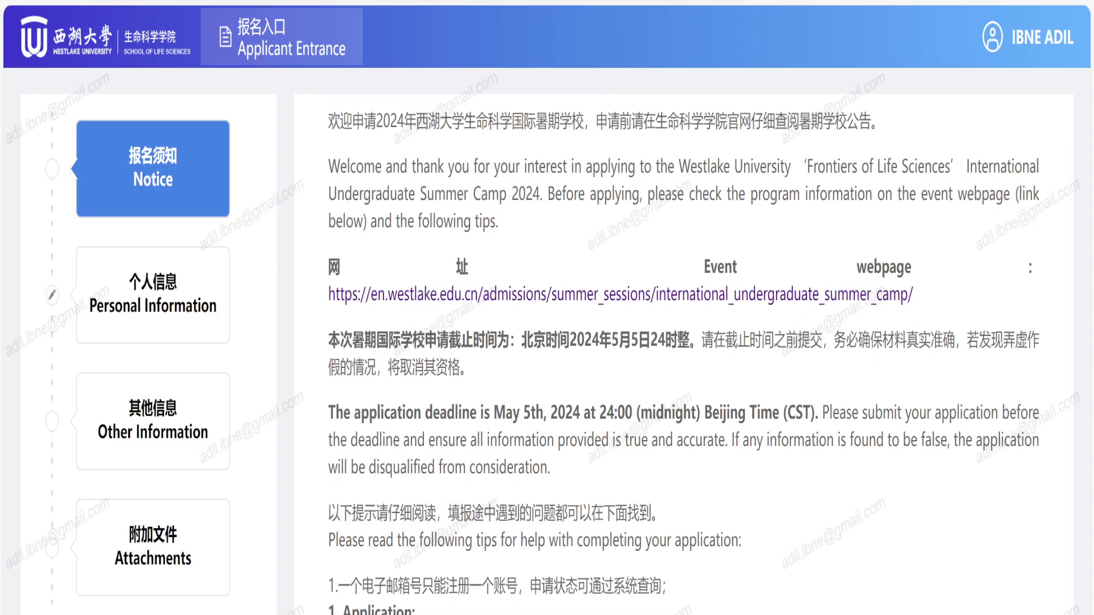
scroll(684, 356, down, 4)
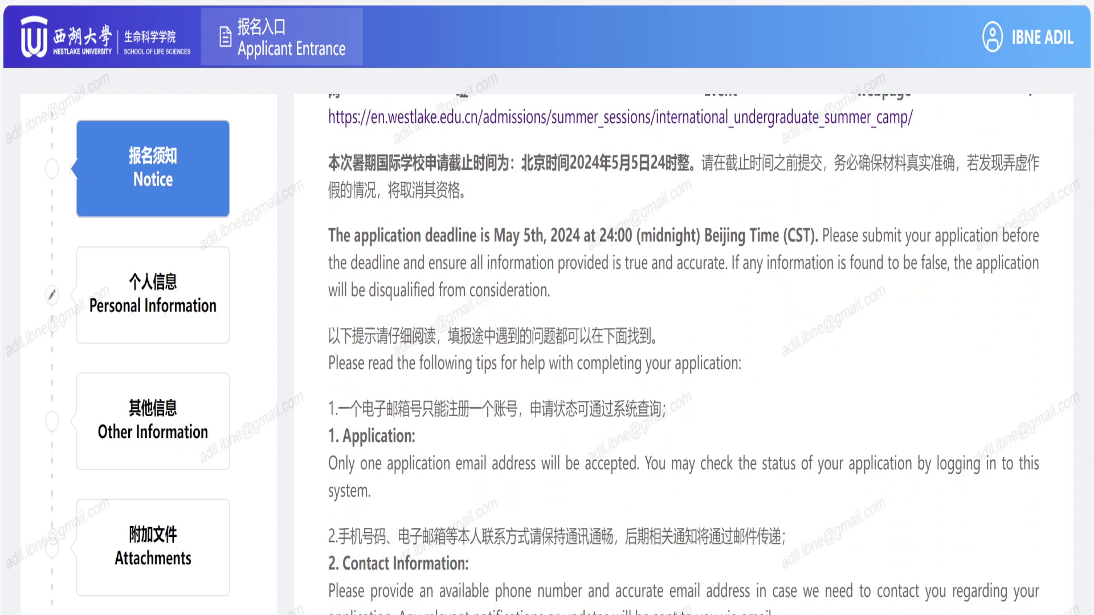
scroll(684, 354, down, 4)
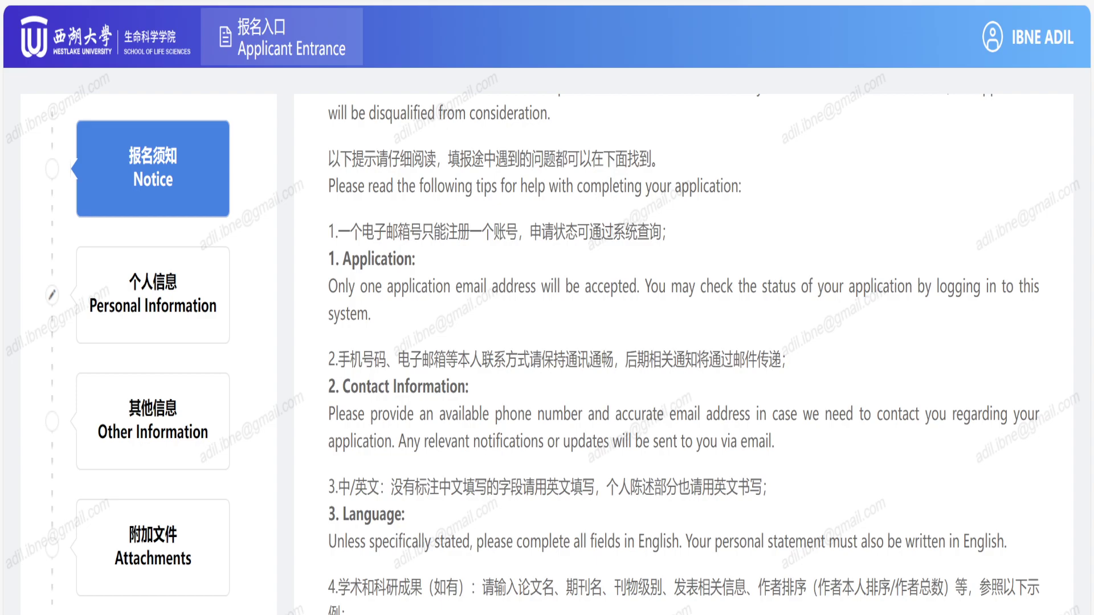
scroll(684, 354, down, 4)
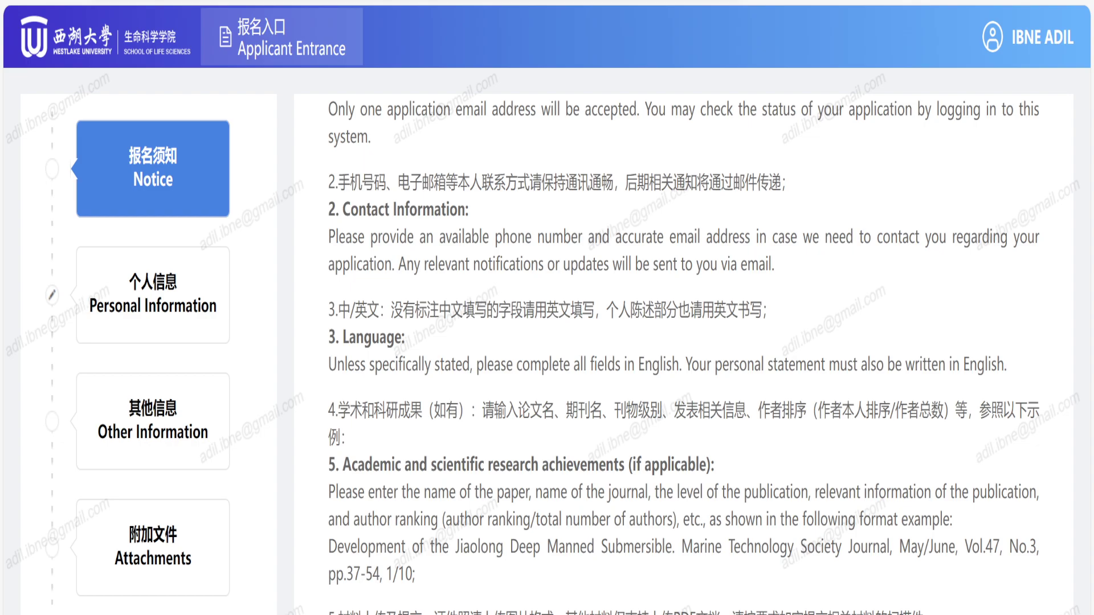
scroll(607, 282, down, 3)
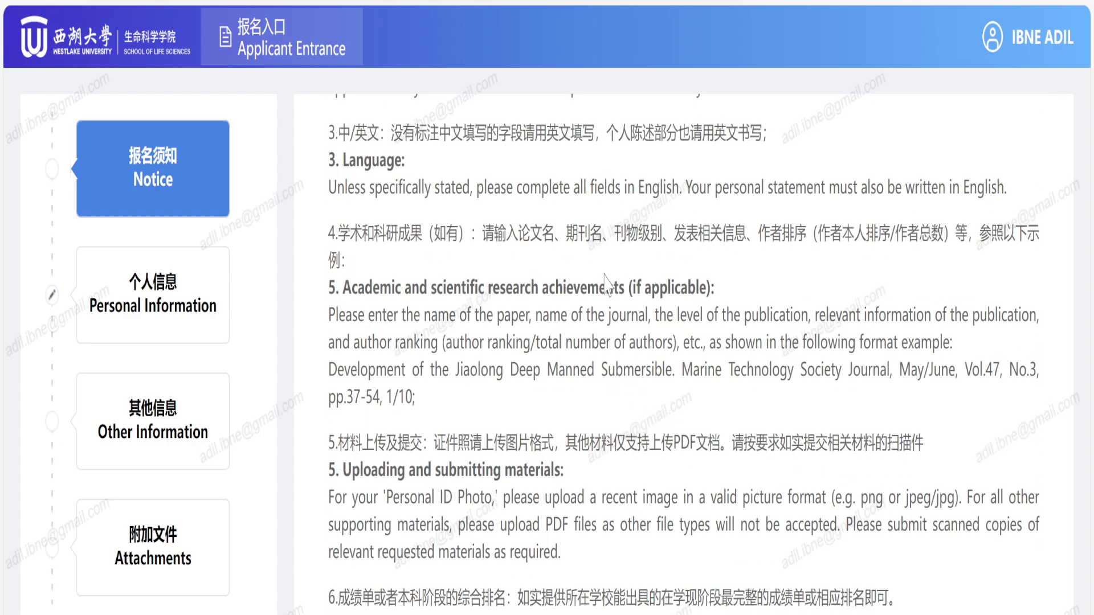
scroll(606, 279, down, 2)
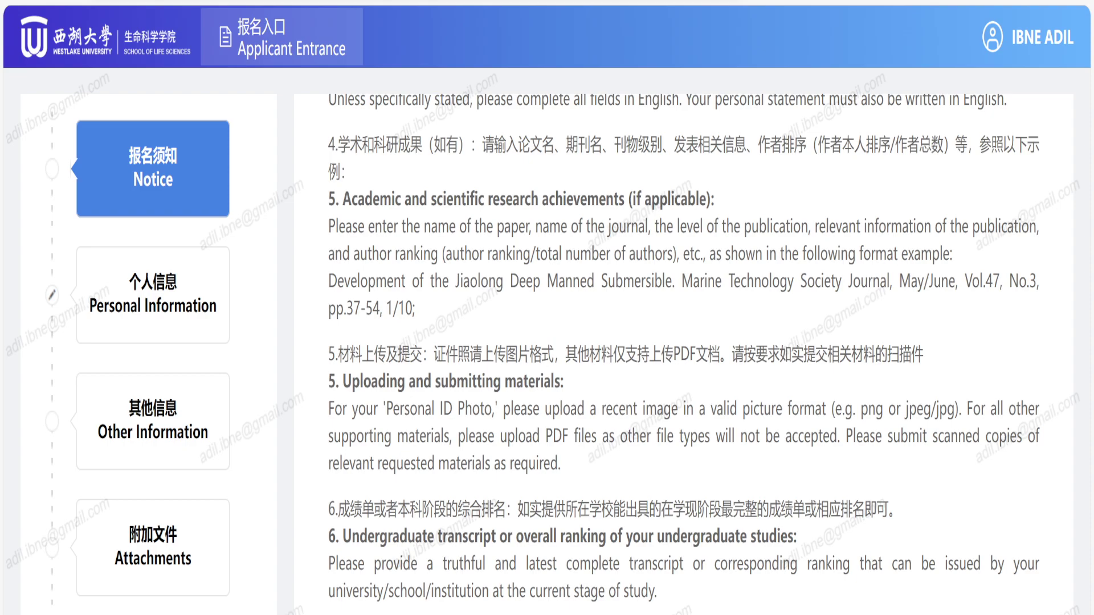
scroll(683, 354, down, 3)
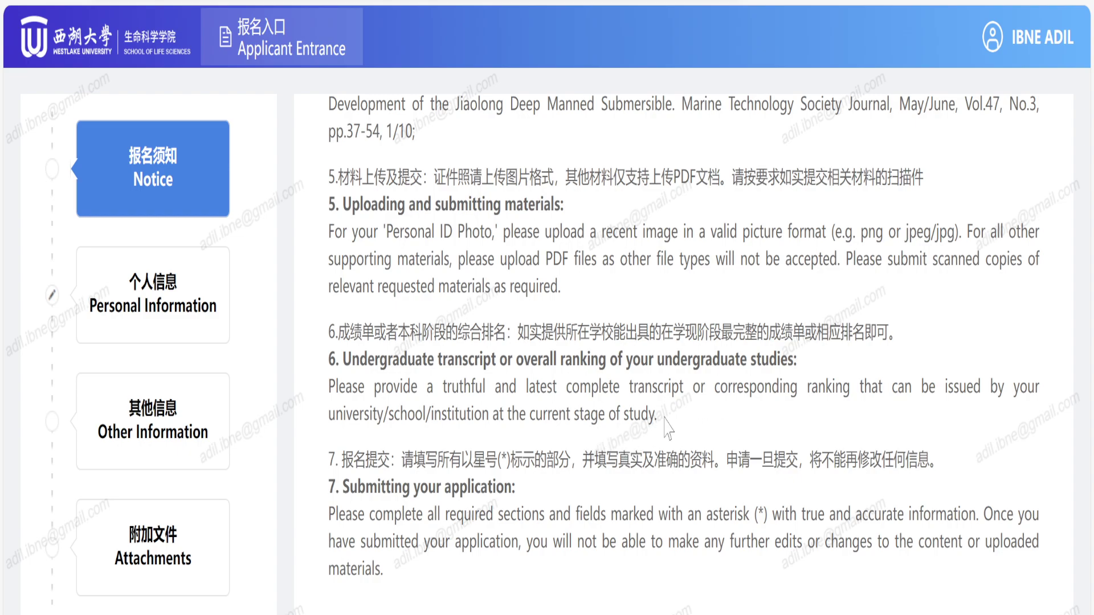
scroll(667, 428, down, 2)
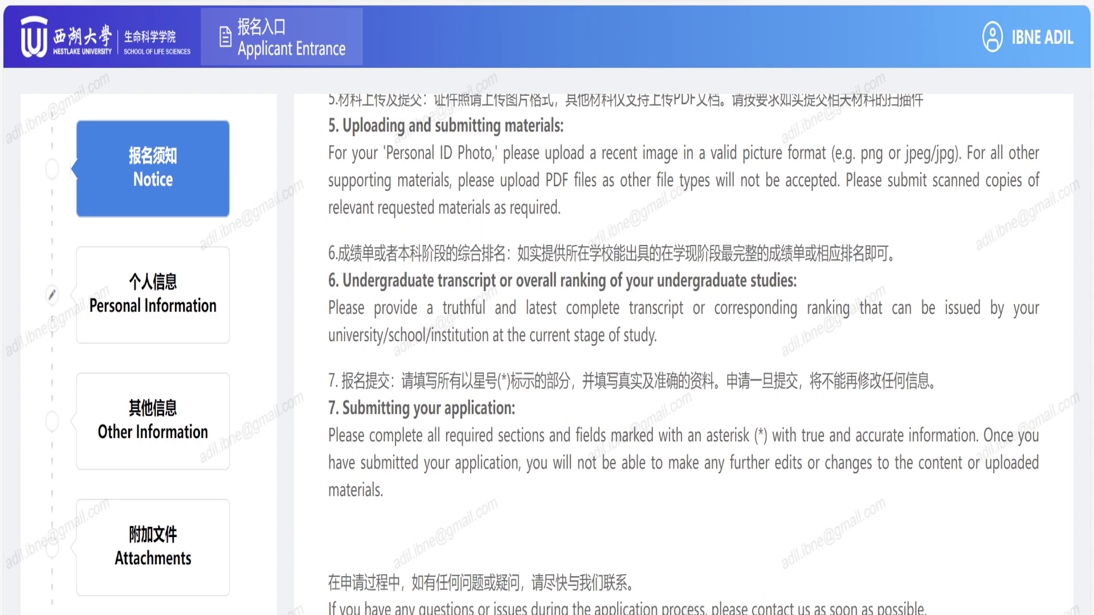
Step: Open the Personal Information section of the application and set the gender to Male
click(52, 297)
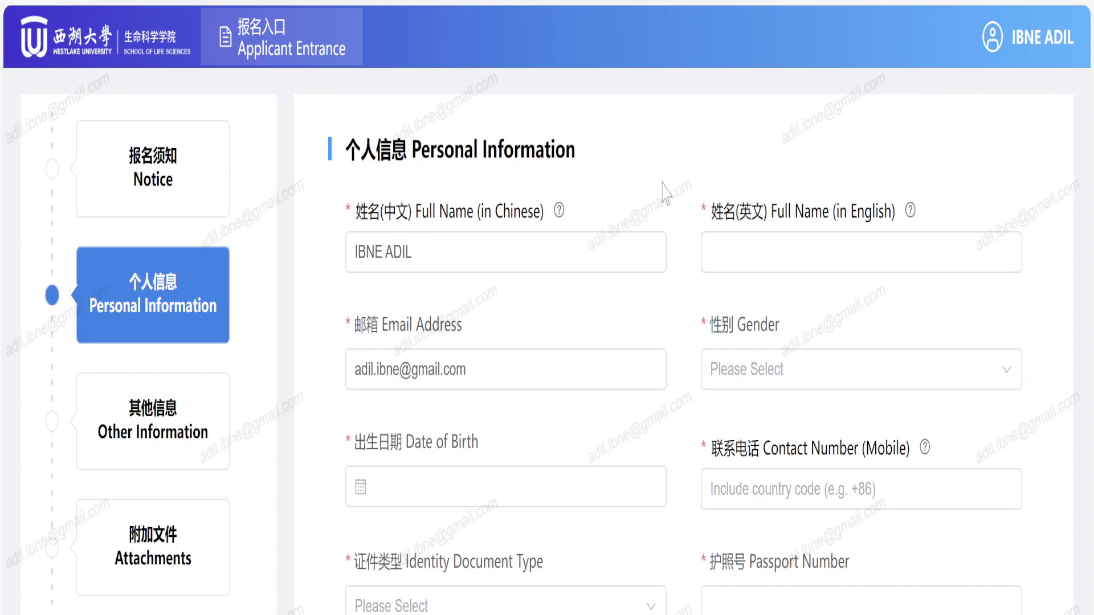
scroll(666, 192, down, 2)
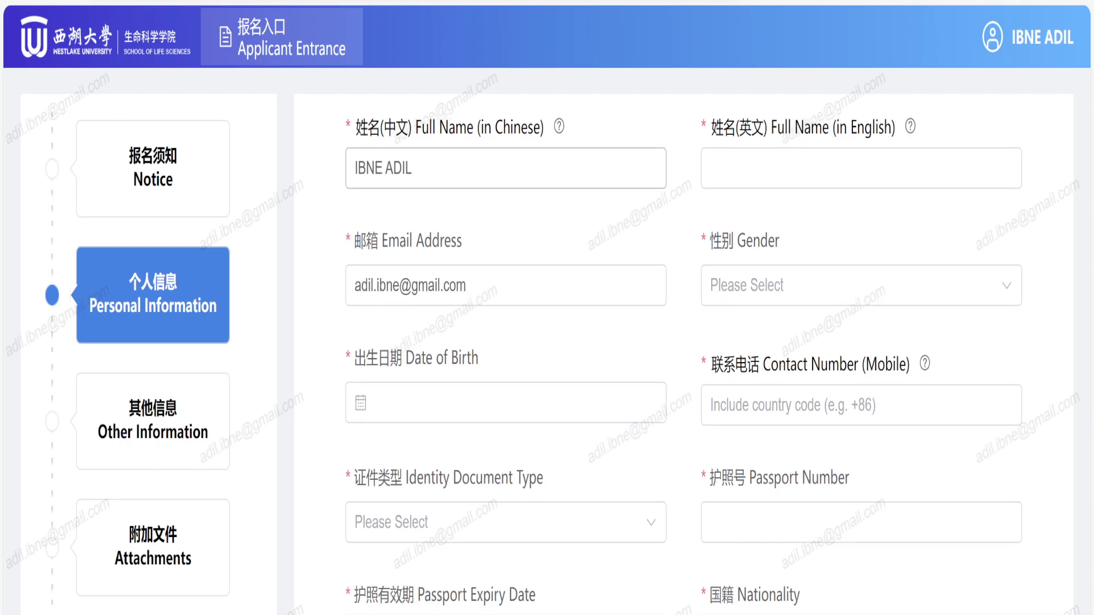
scroll(666, 193, up, 2)
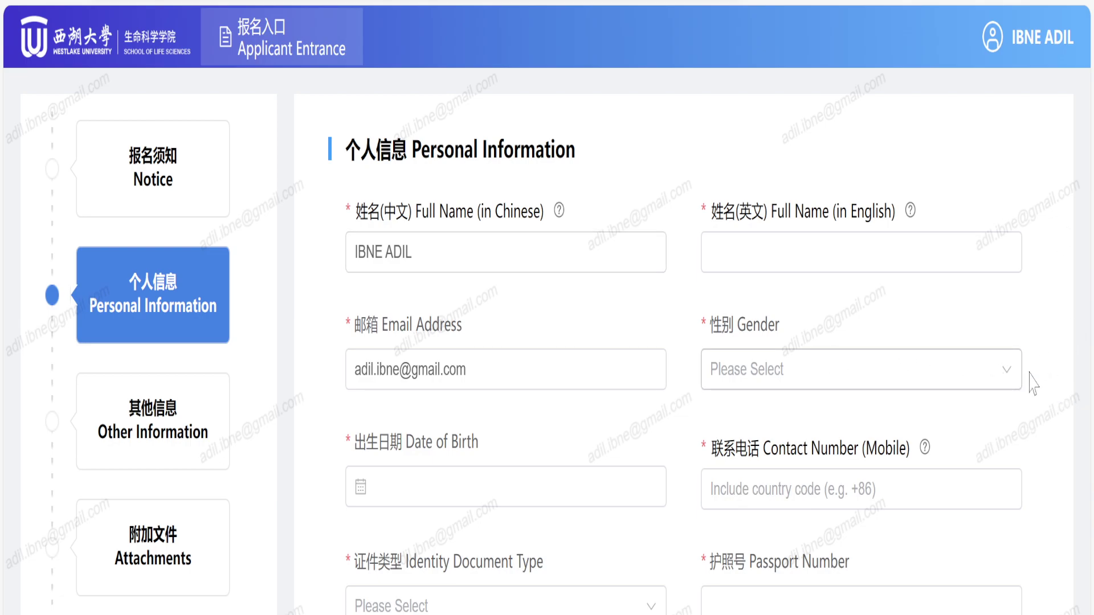
click(1010, 379)
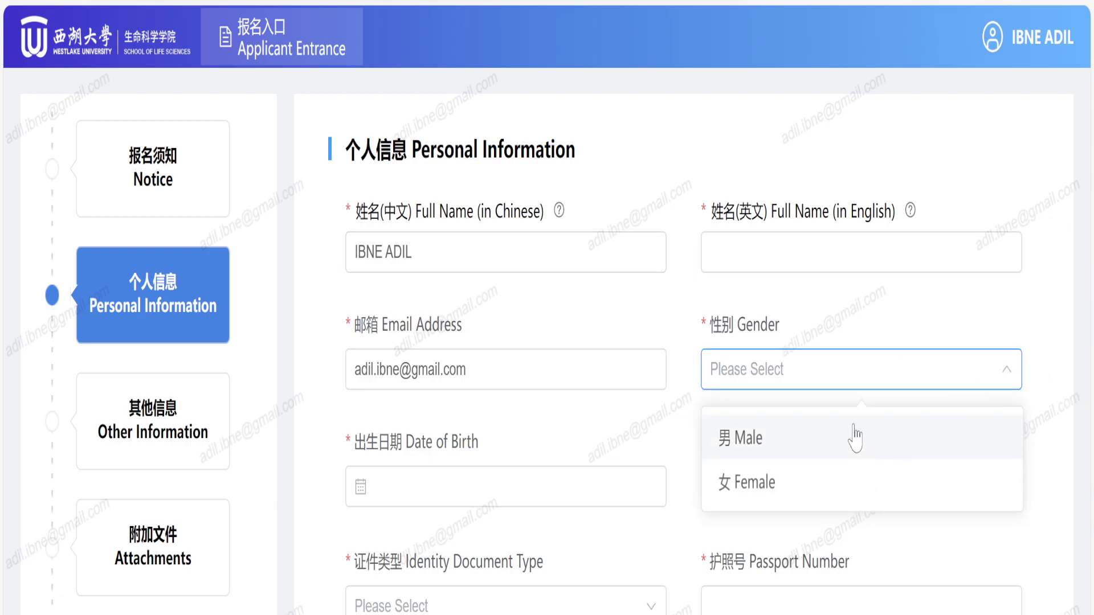
click(855, 438)
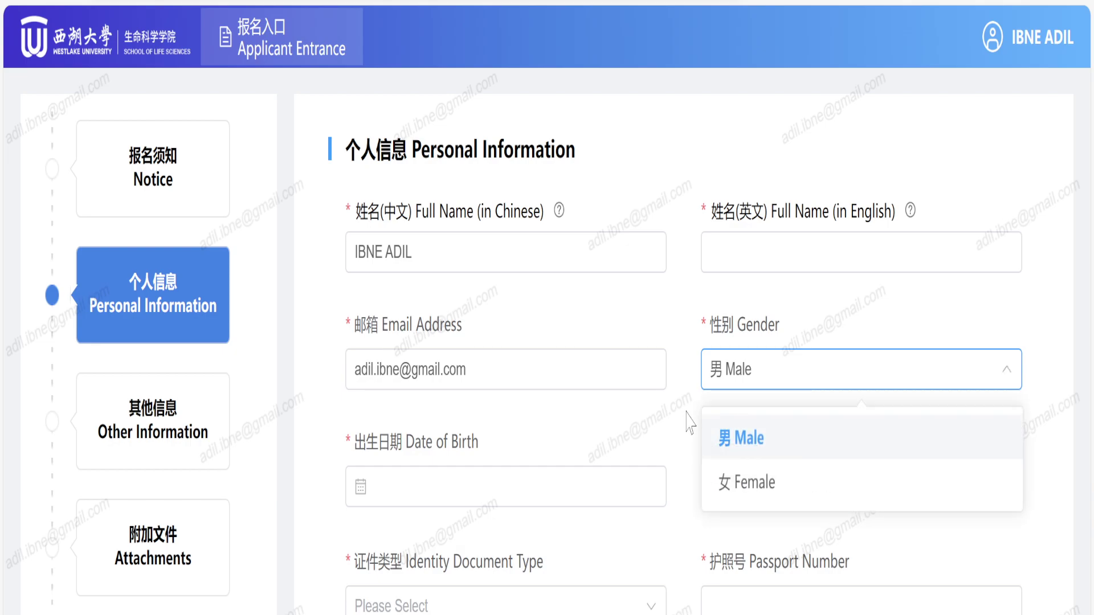
click(690, 510)
Step: In the University / Institution Information, set the current location of study to Study Outside Mainland China
scroll(685, 517, down, 2)
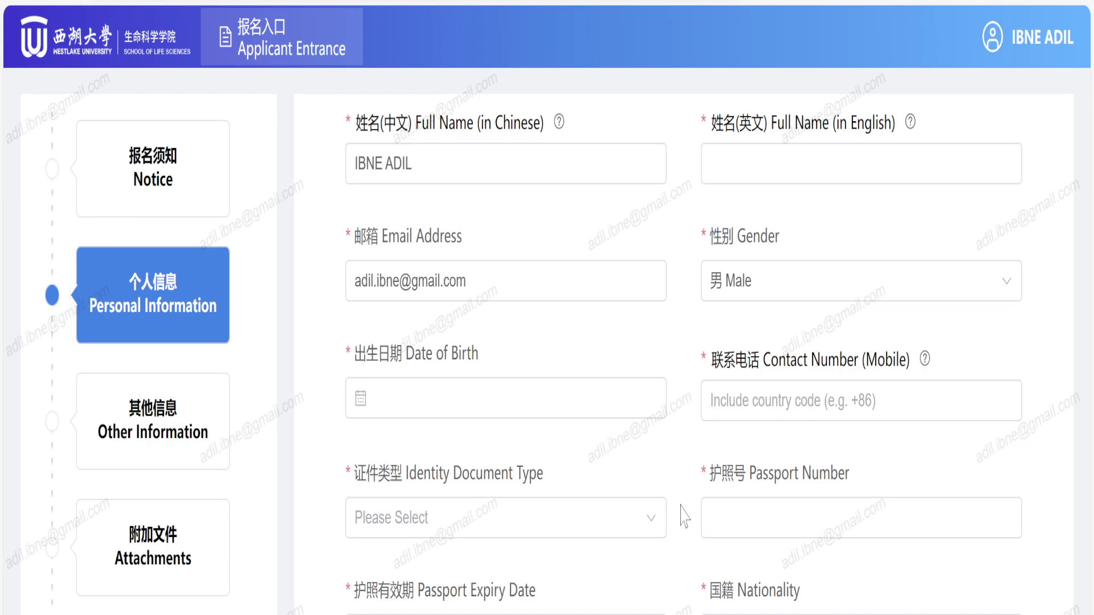
scroll(685, 517, down, 3)
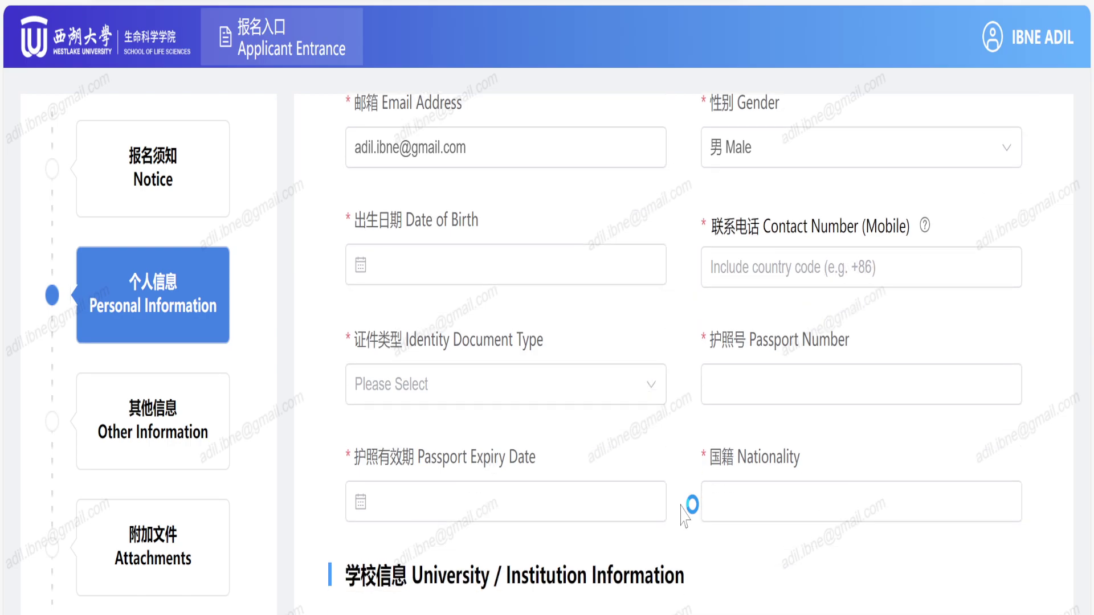
scroll(685, 517, down, 1)
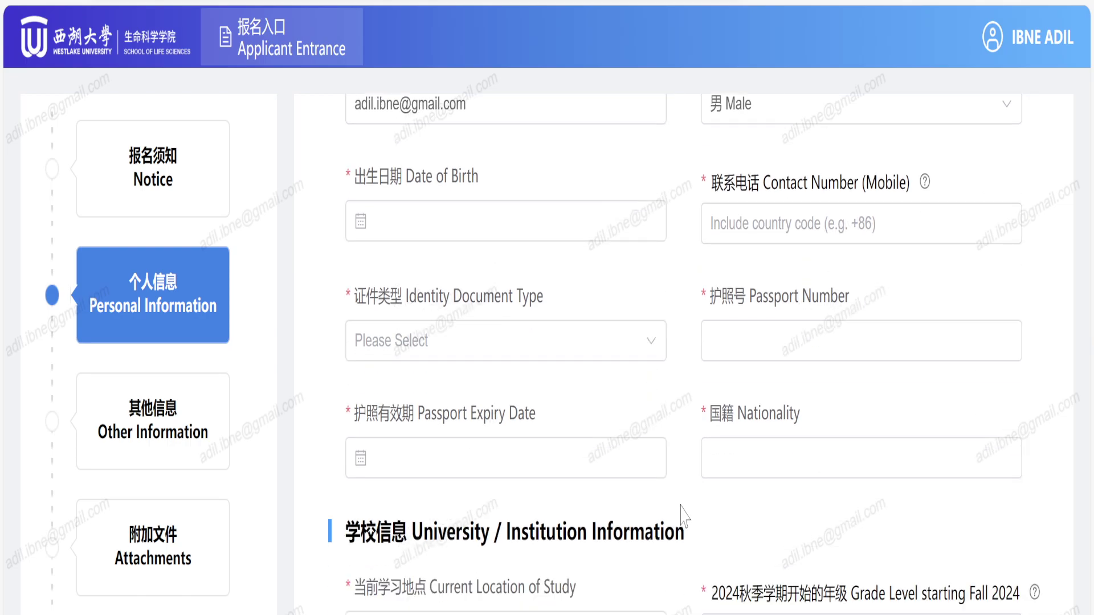
scroll(685, 517, down, 5)
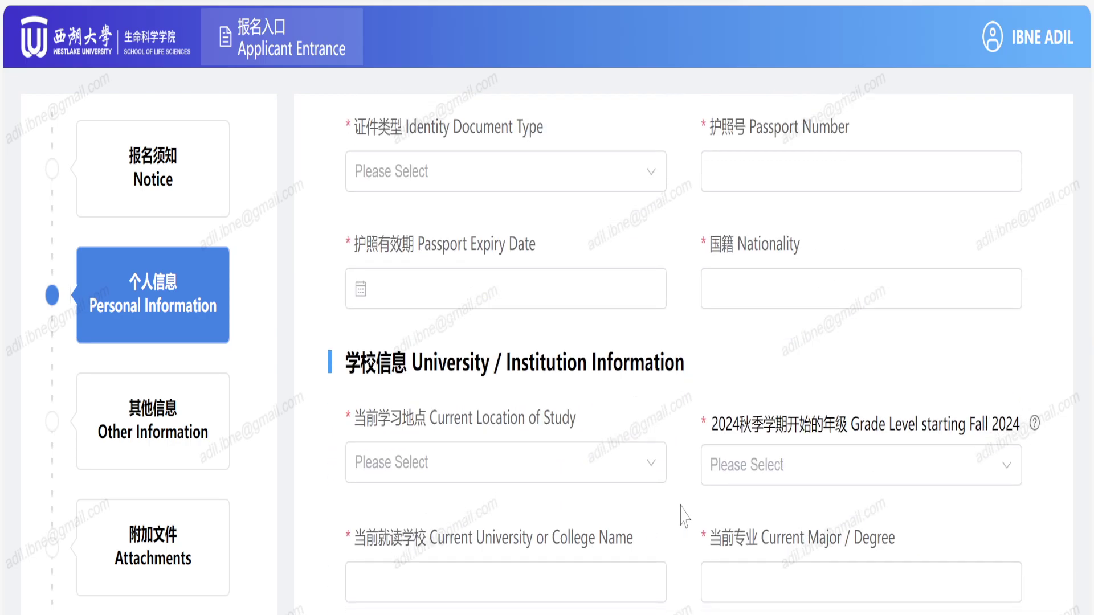
scroll(685, 517, down, 1)
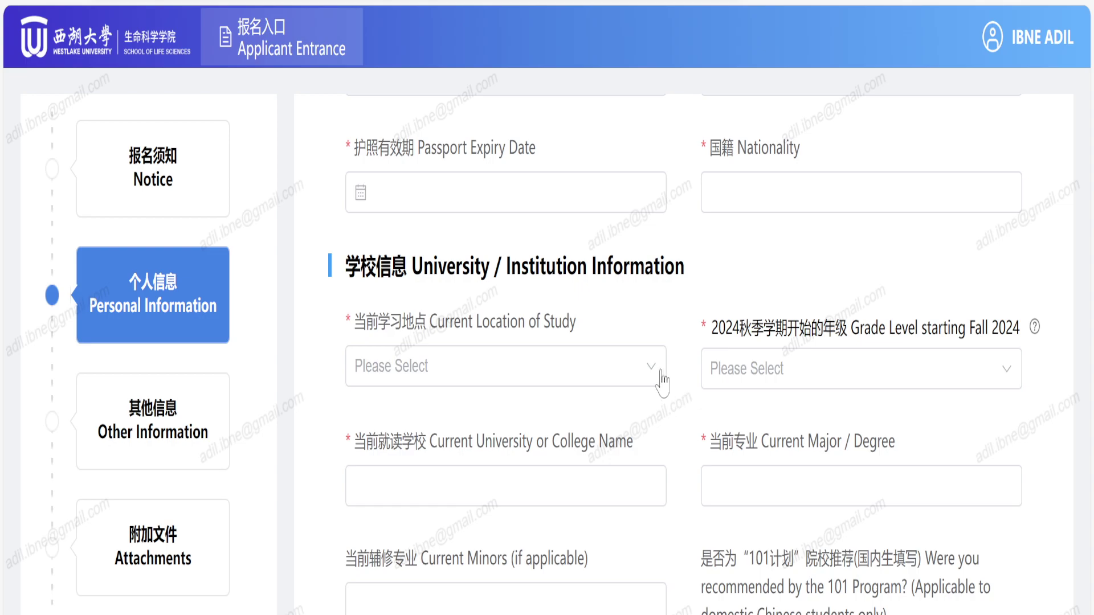
click(638, 368)
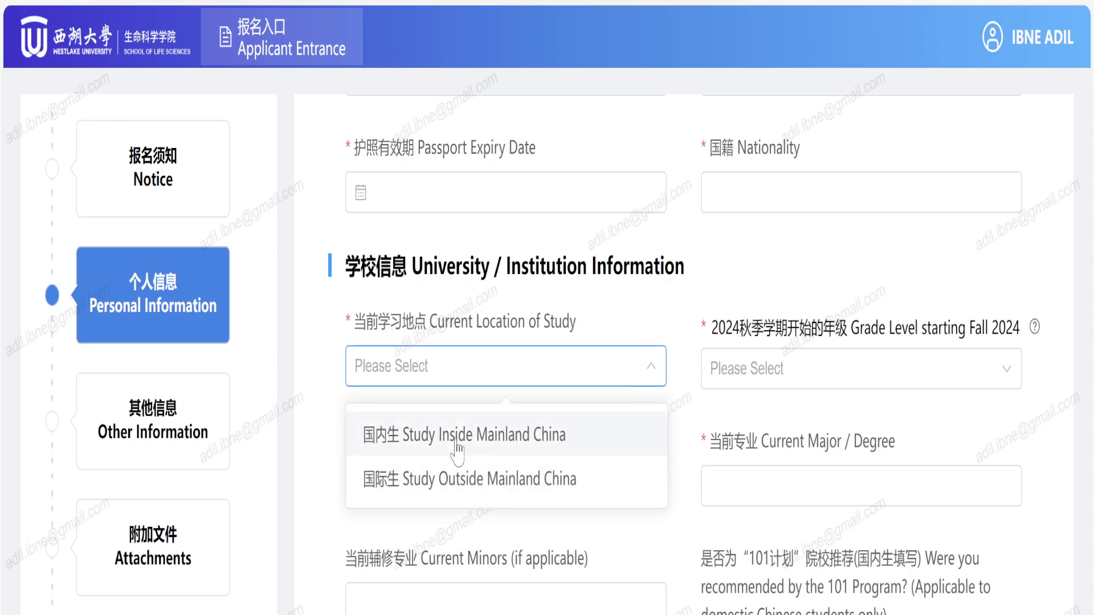
click(485, 494)
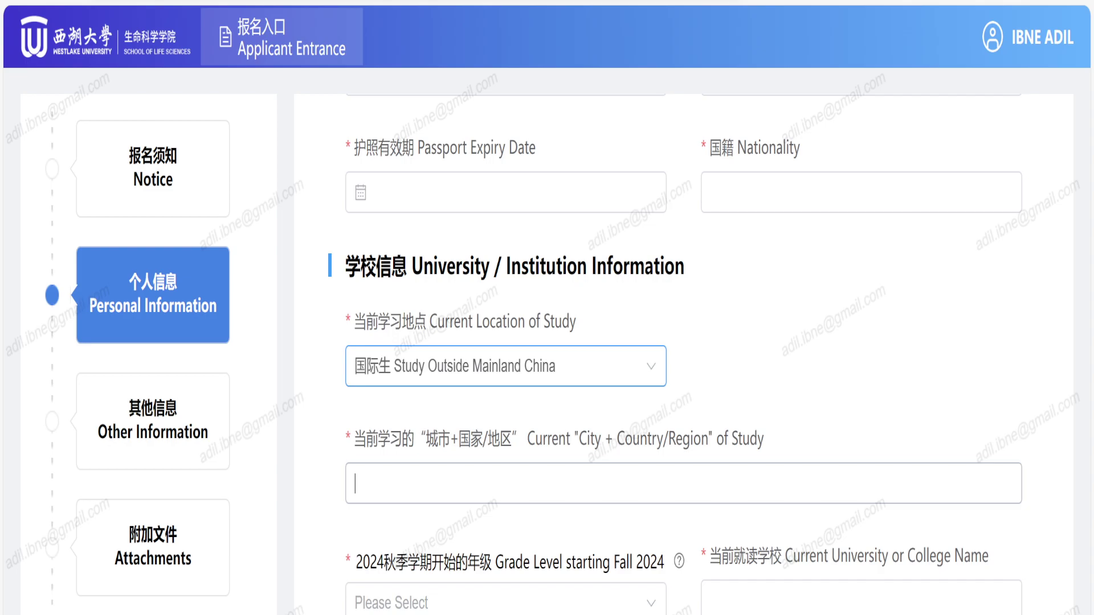
click(758, 351)
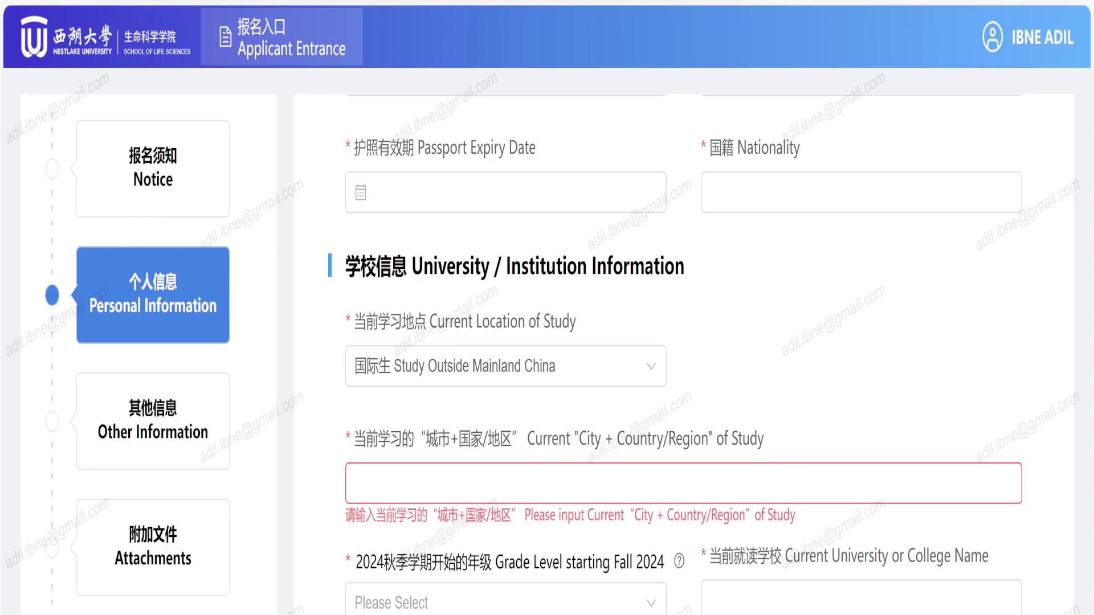
Step: Set the grade level starting Fall 2024 to Other
scroll(675, 353, down, 5)
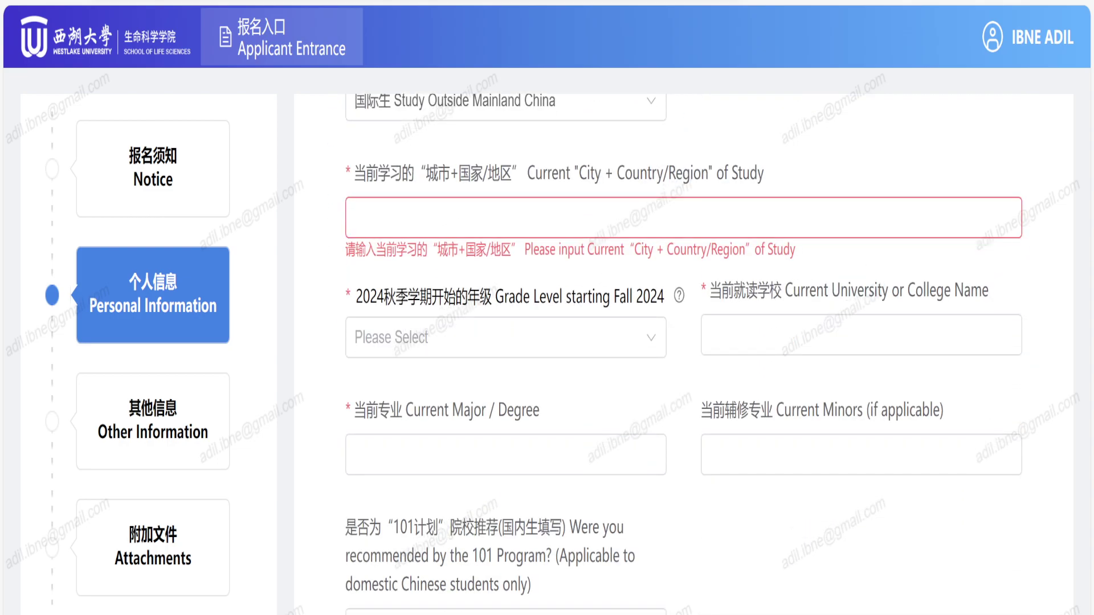
click(655, 348)
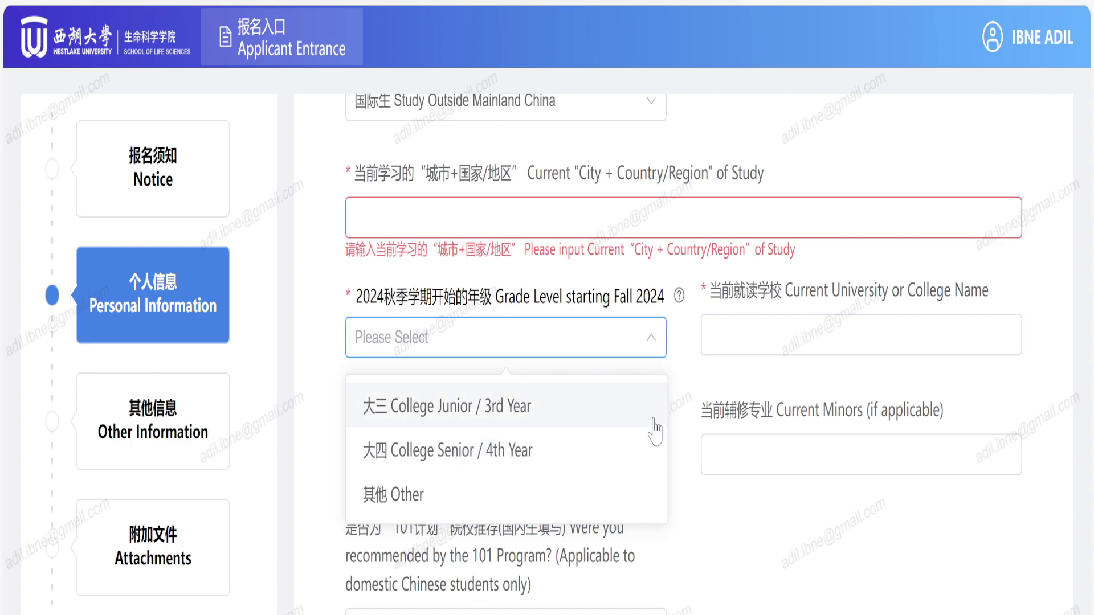
click(688, 386)
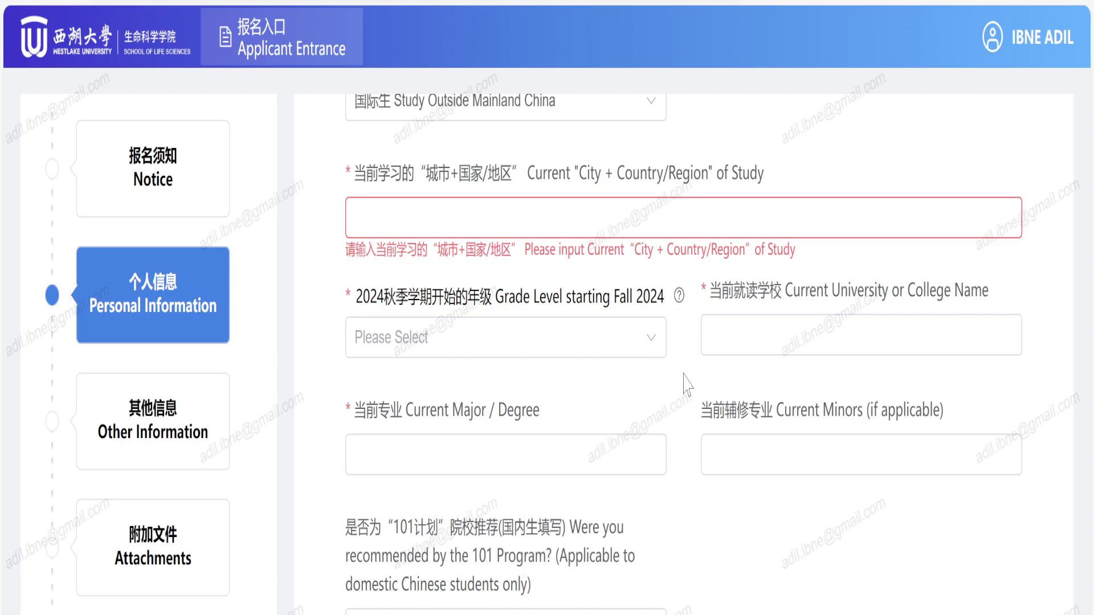
click(607, 349)
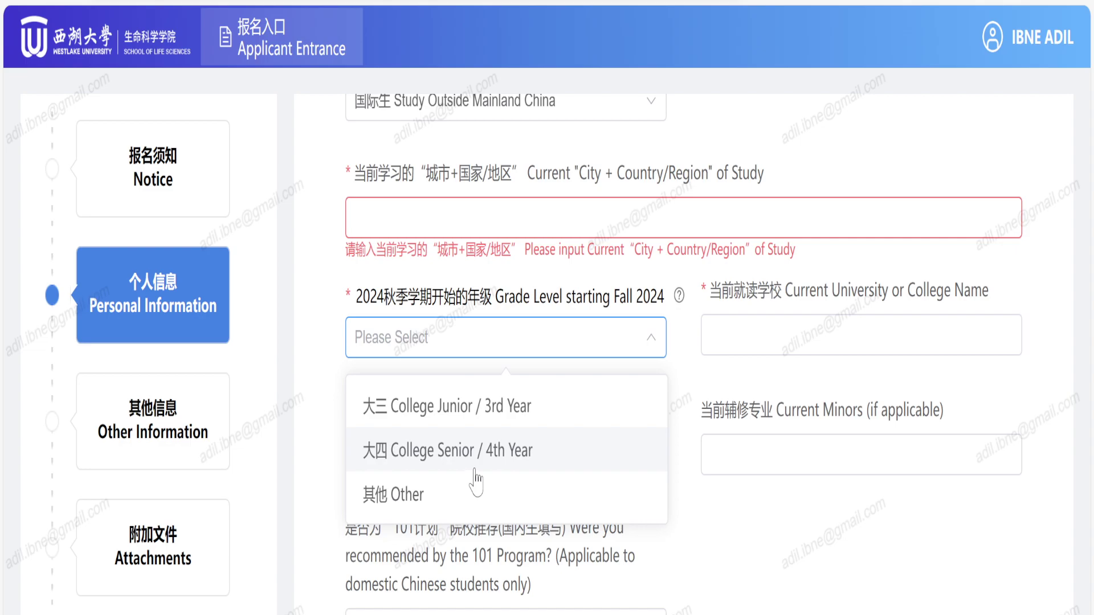
click(475, 497)
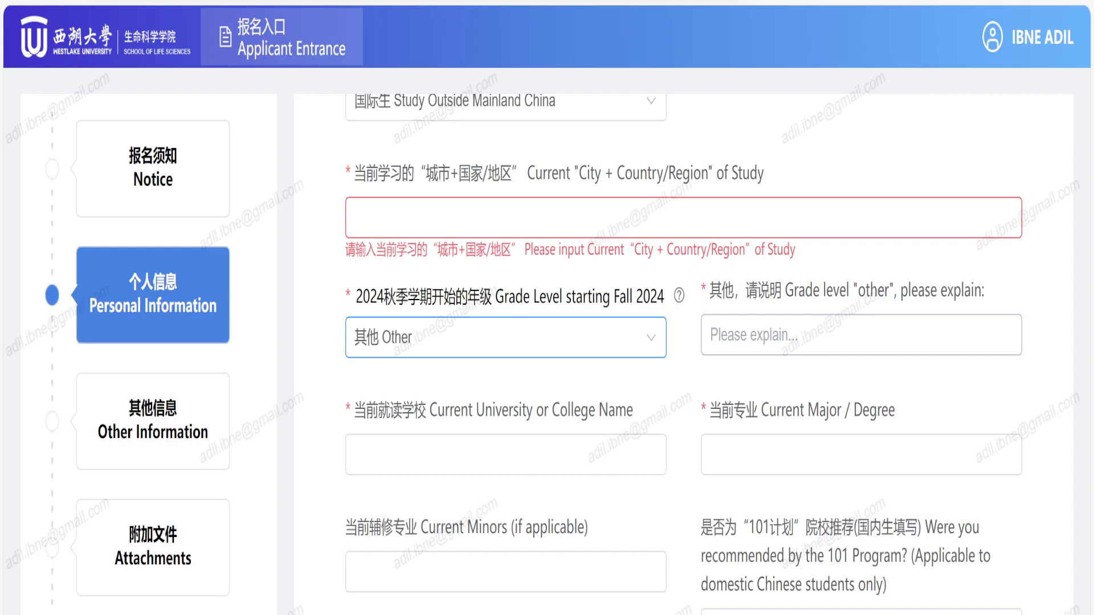
Step: Look at the emergency contact fields in Other Information and the upload requirements in Attachments
click(51, 429)
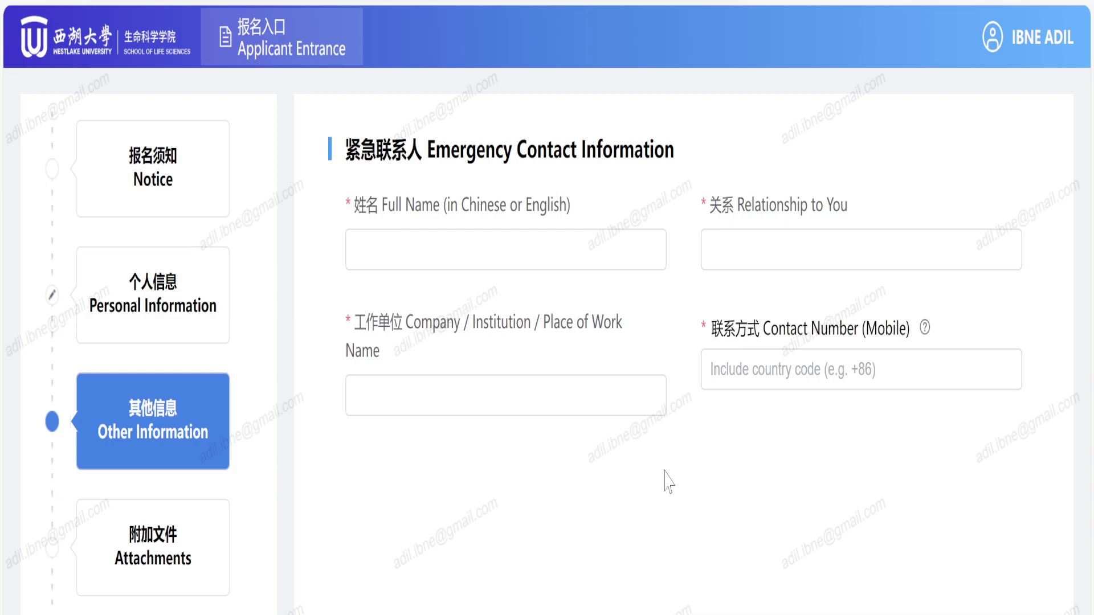
click(53, 548)
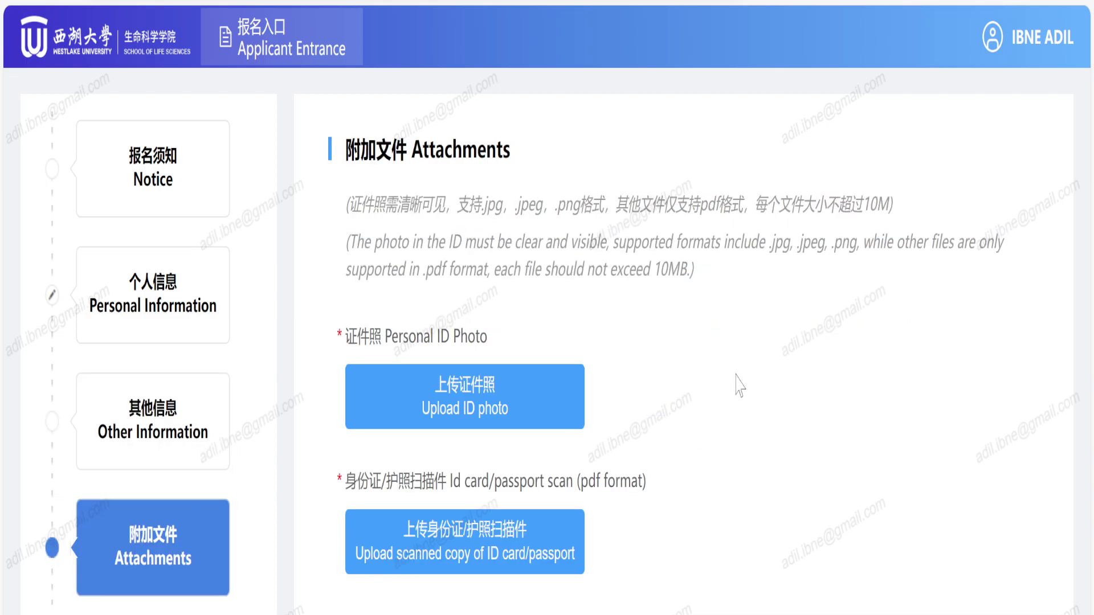
scroll(739, 386, down, 2)
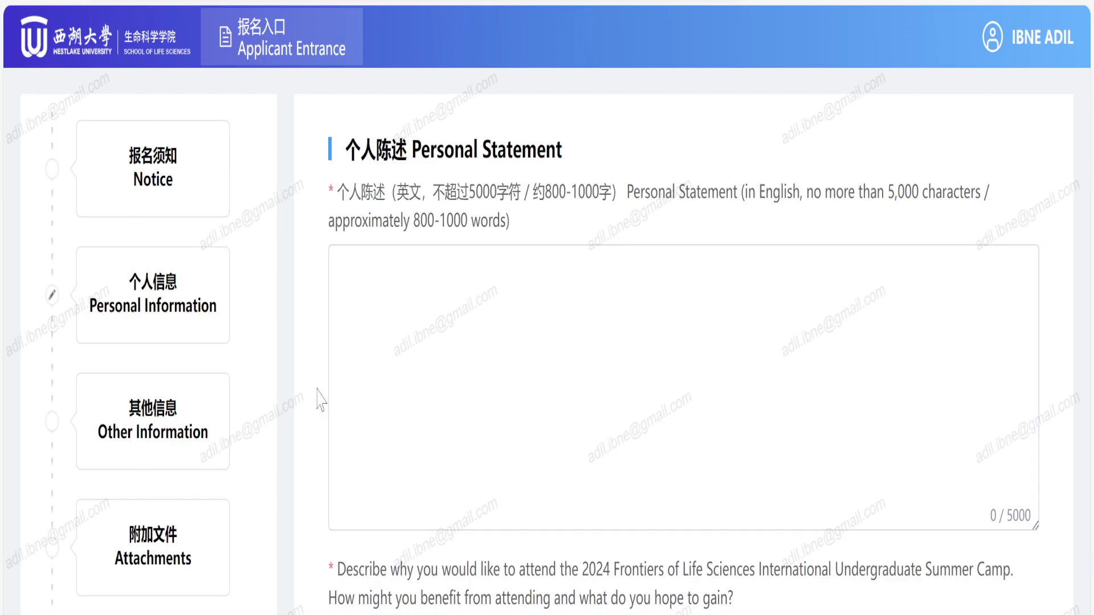
Step: Read the Personal Statement prompts on length, reasons for attending and academic goals, continuing through the Academic and Research Achievements section
scroll(320, 399, down, 8)
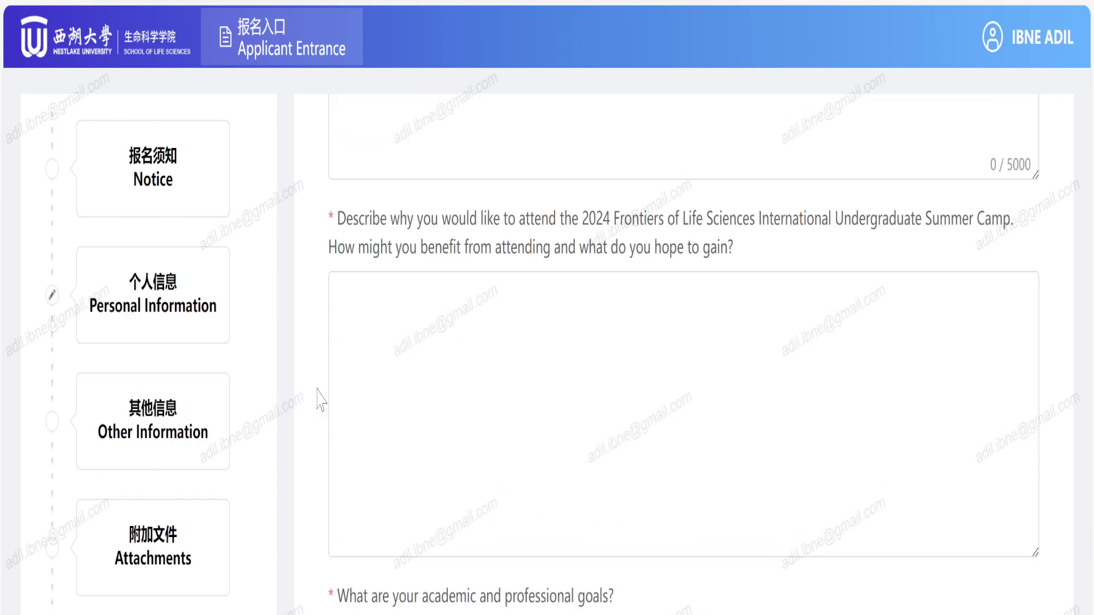
scroll(319, 399, up, 7)
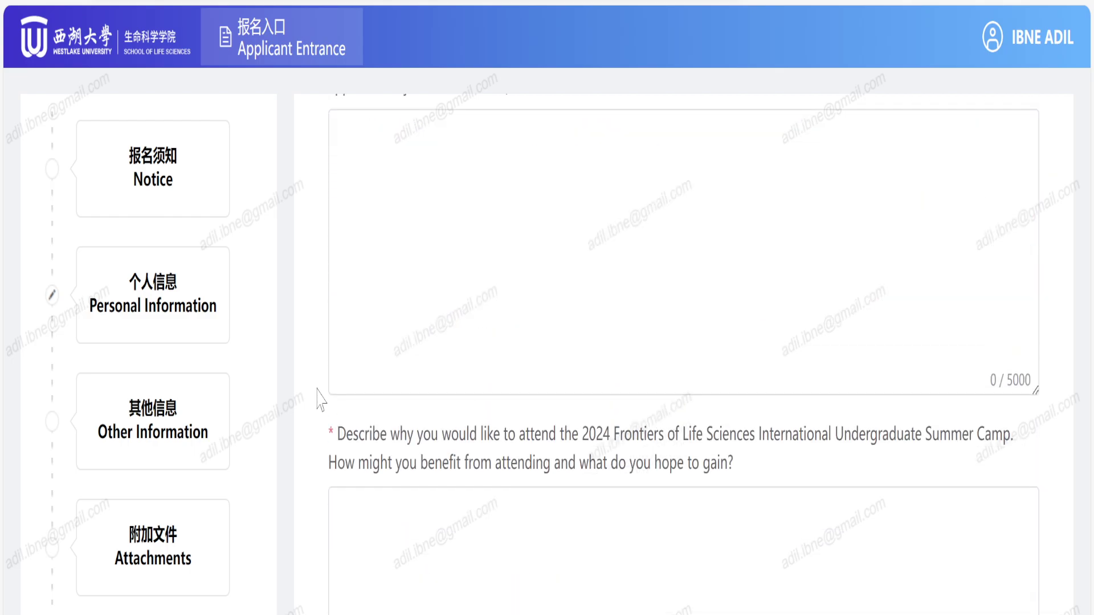
scroll(321, 401, up, 1)
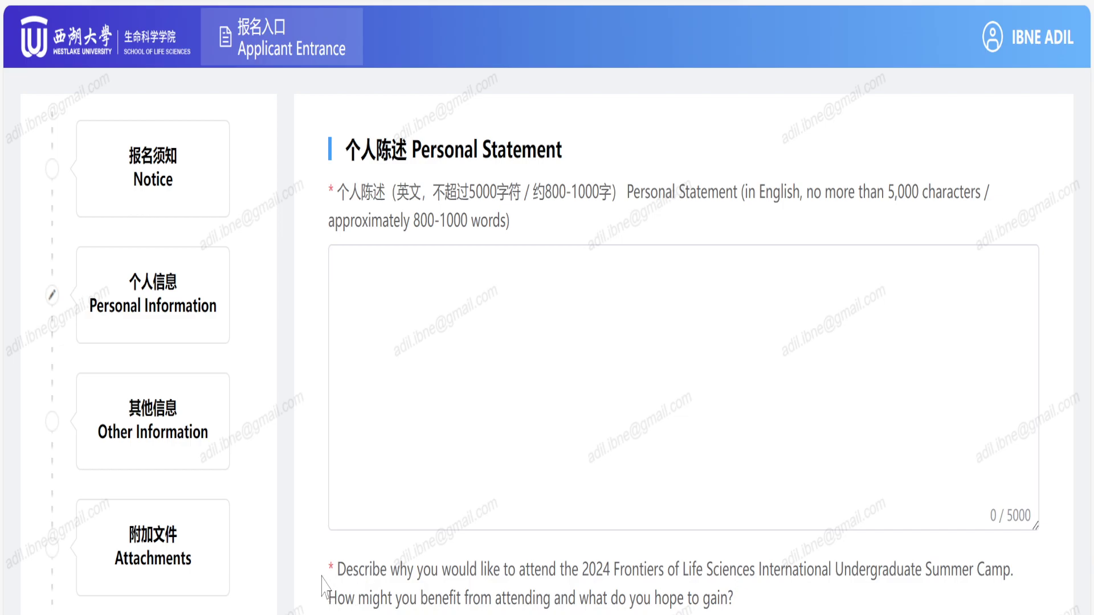
scroll(322, 584, down, 5)
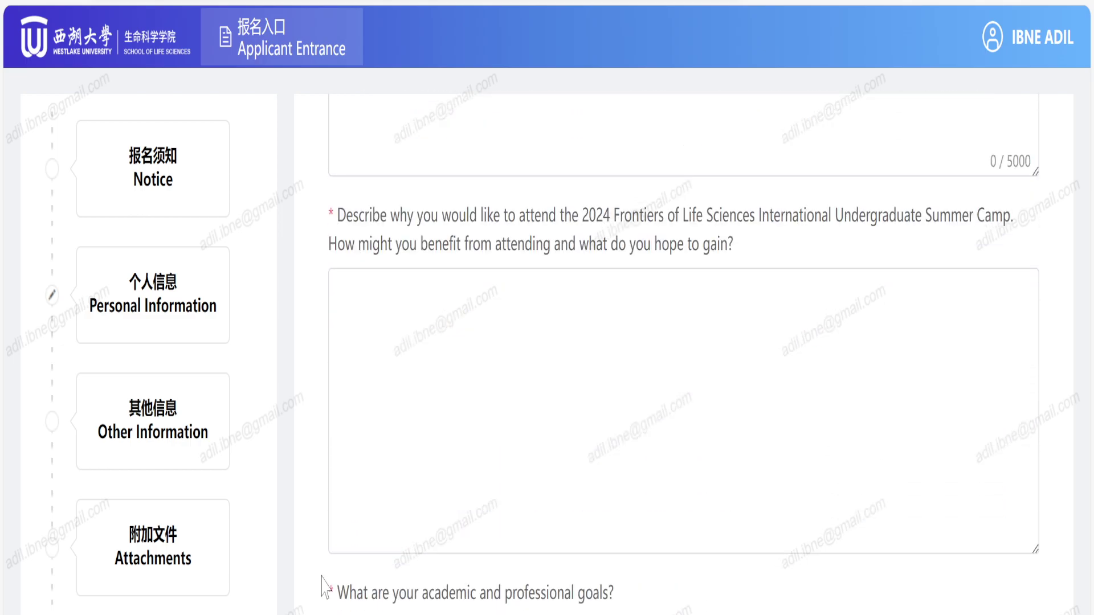
scroll(323, 584, down, 3)
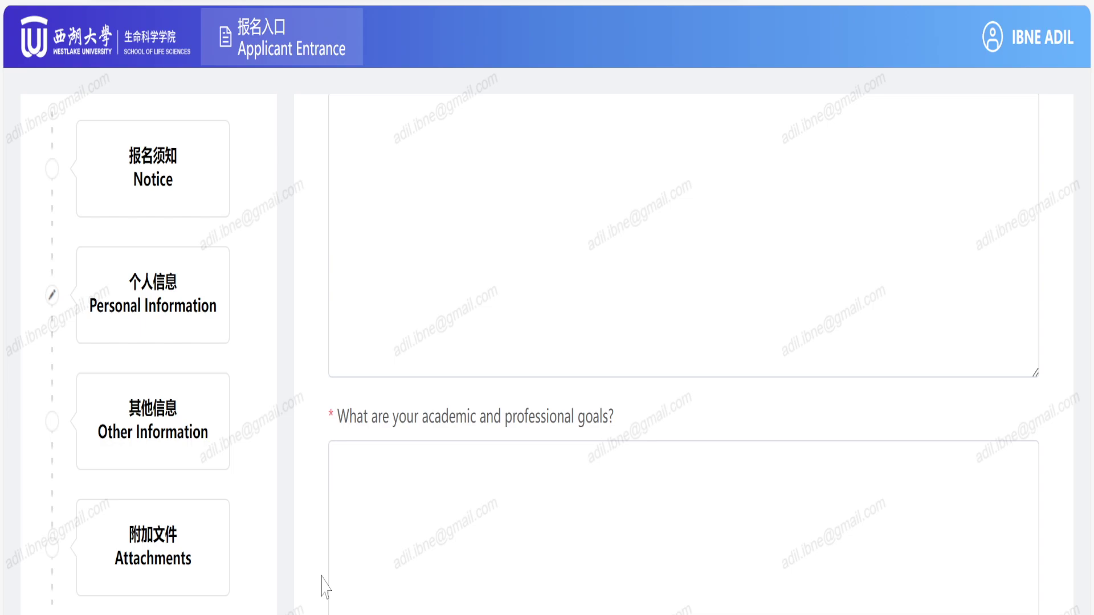
scroll(322, 584, down, 3)
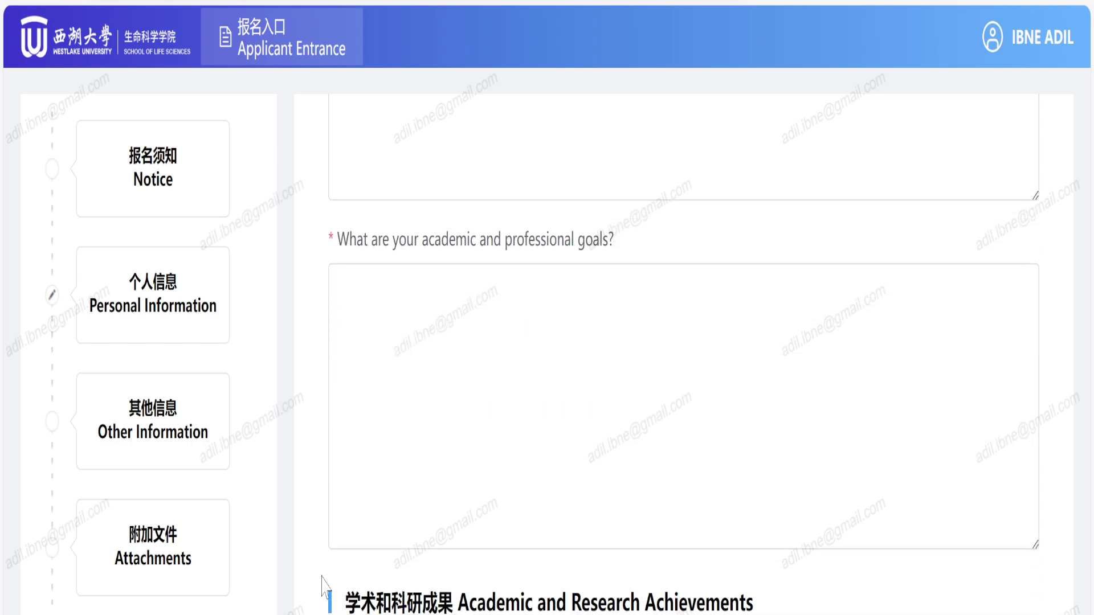
scroll(322, 585, down, 1)
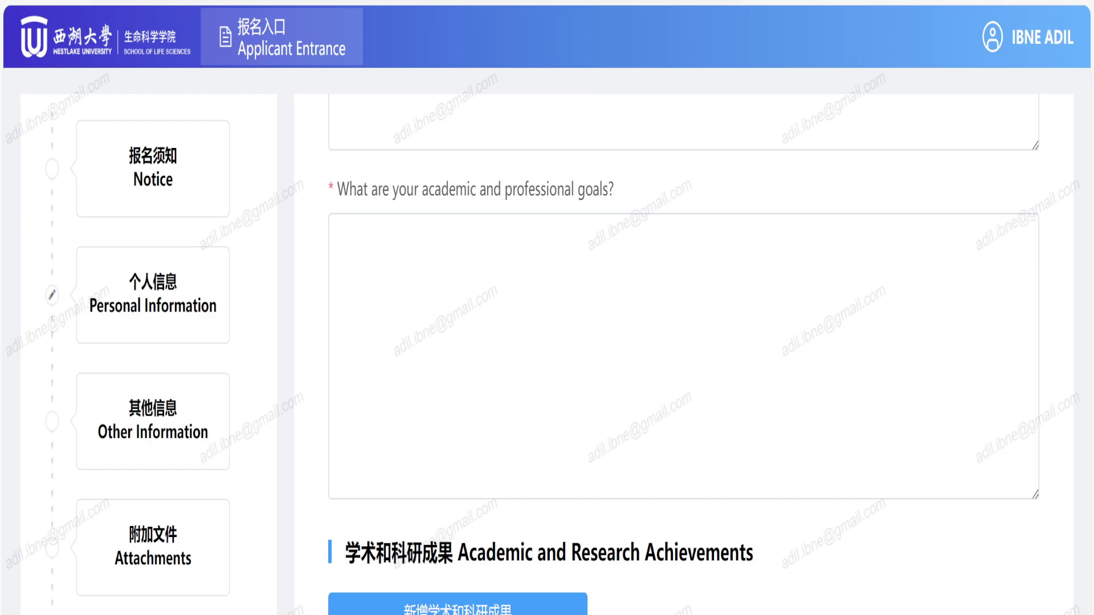
scroll(684, 353, down, 10)
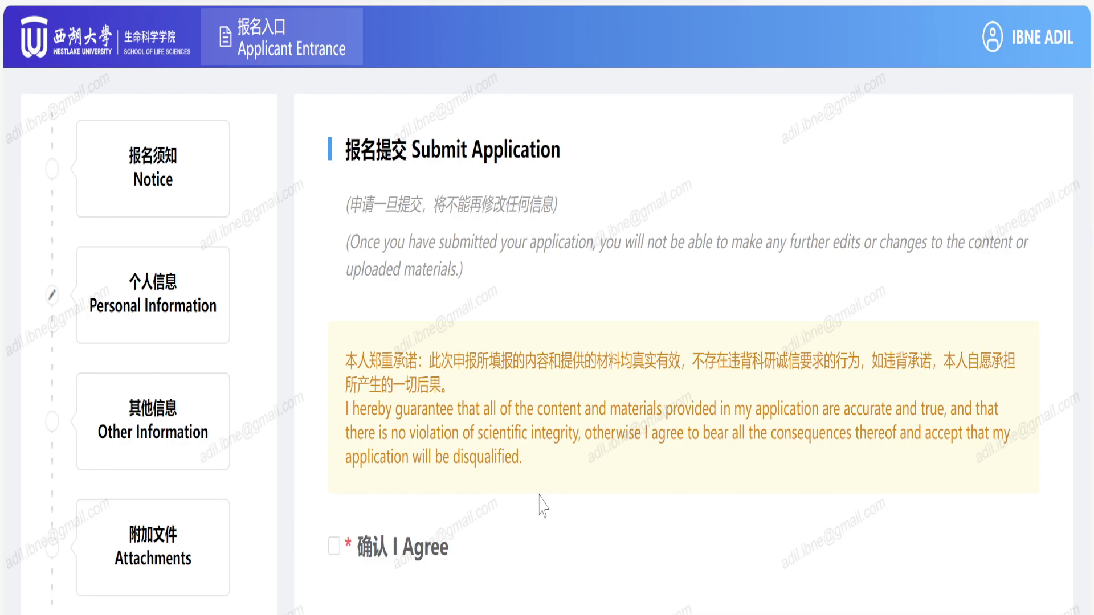
Step: Review the Submit Application declaration and electronic signature upload, and open the application result section
scroll(550, 547, down, 3)
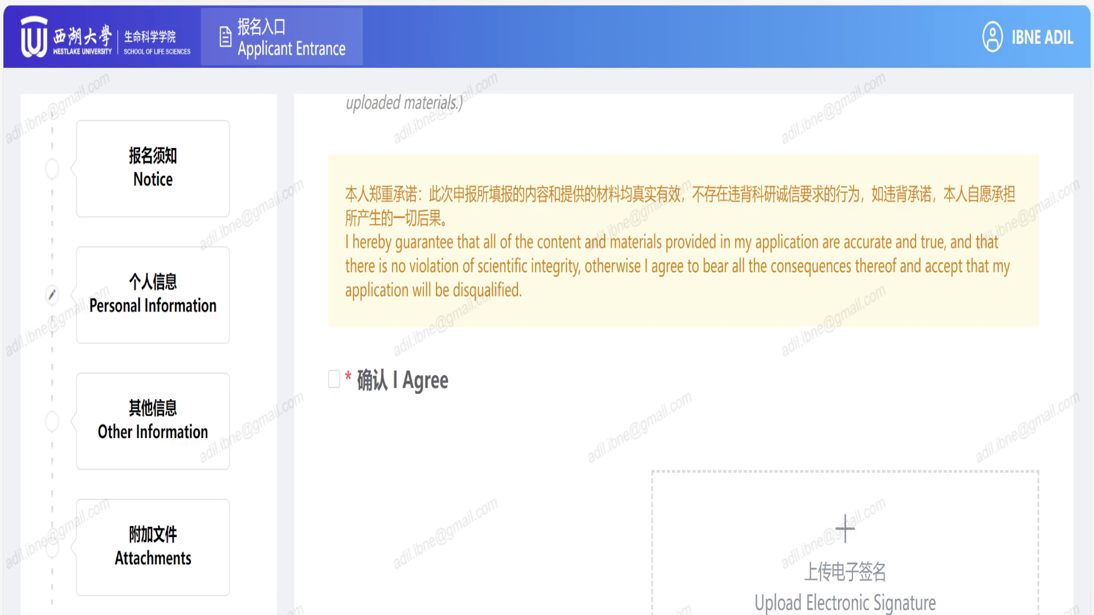
scroll(153, 342, down, 4)
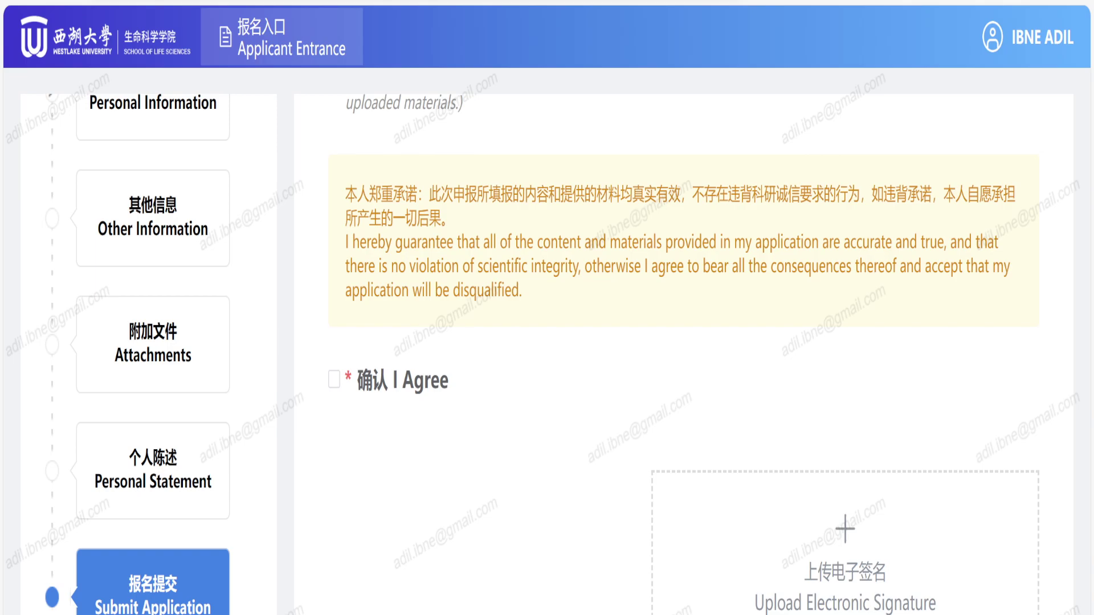
click(152, 614)
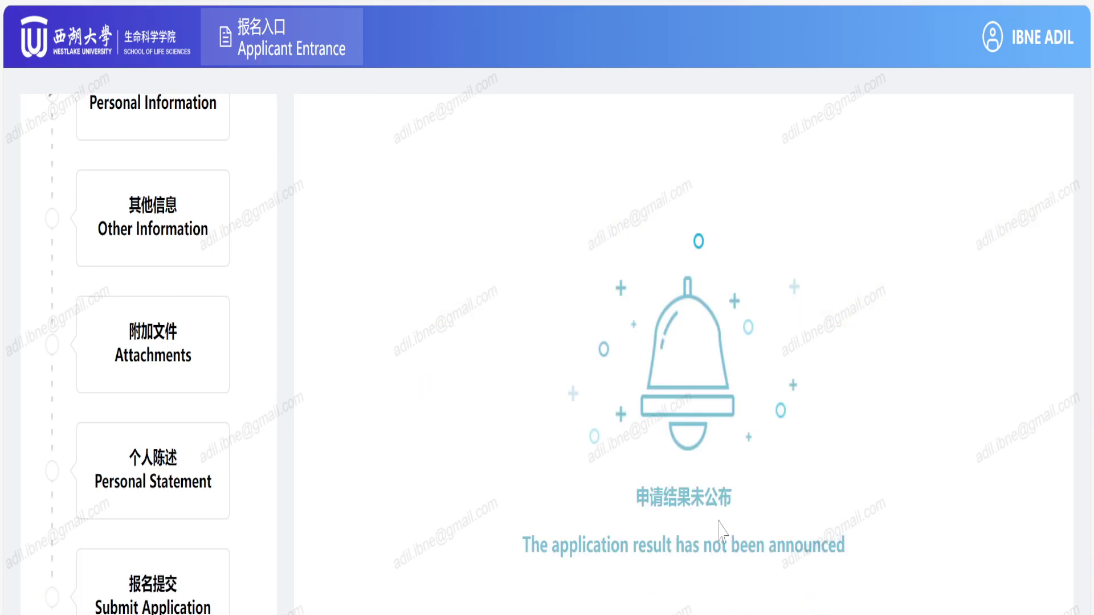